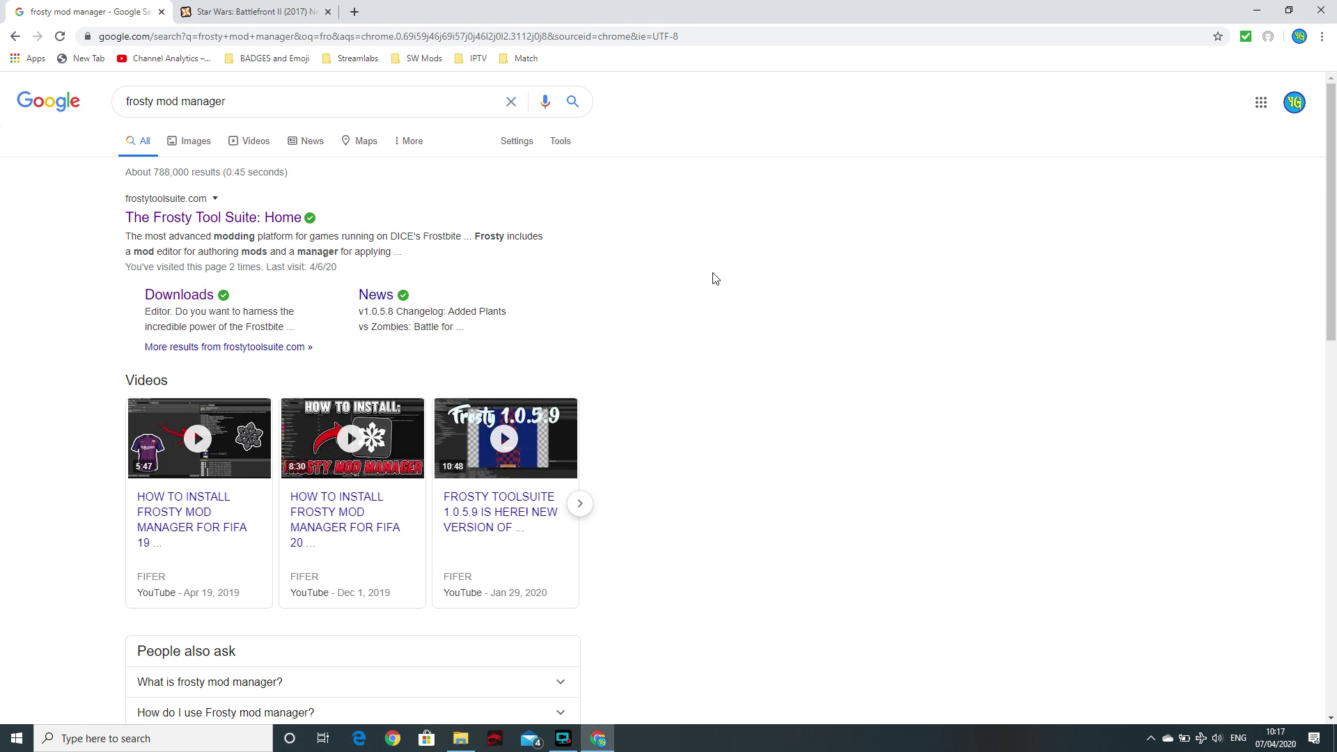
- Open The Frosty Tool Suite website from the search results and go to its downloads page
{"action": "left_click", "coordinate": [196, 217]}
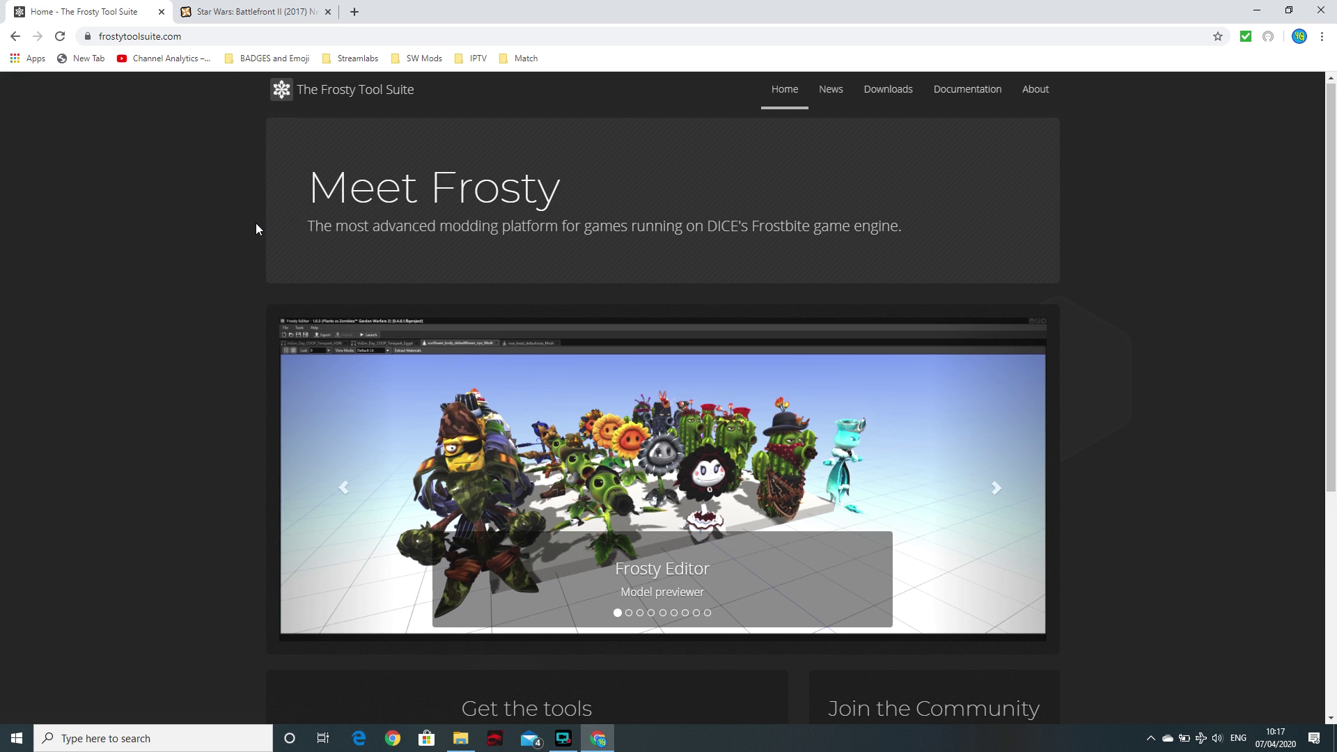
{"action": "scroll", "coordinate": [256, 223], "scroll_direction": "down", "scroll_amount": 5}
{"action": "scroll", "coordinate": [257, 222], "scroll_direction": "up", "scroll_amount": 5}
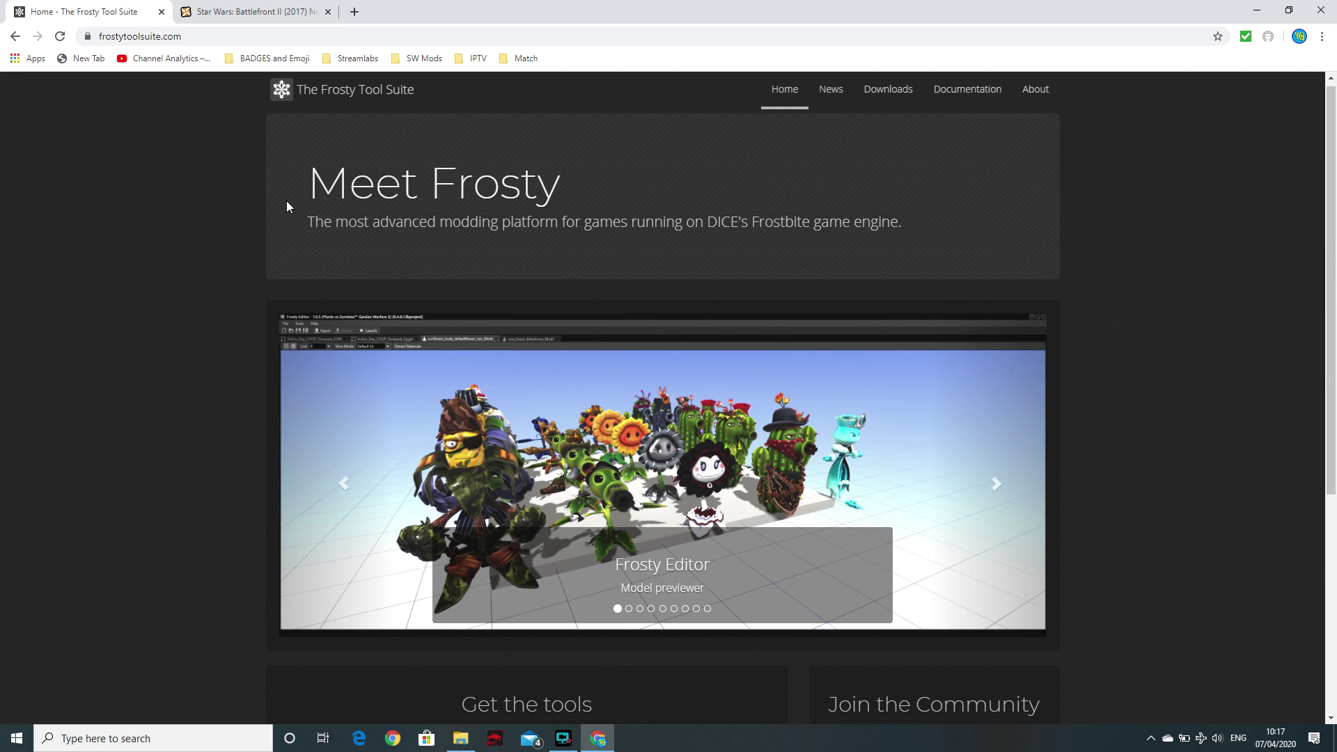
{"action": "left_click", "coordinate": [884, 102]}
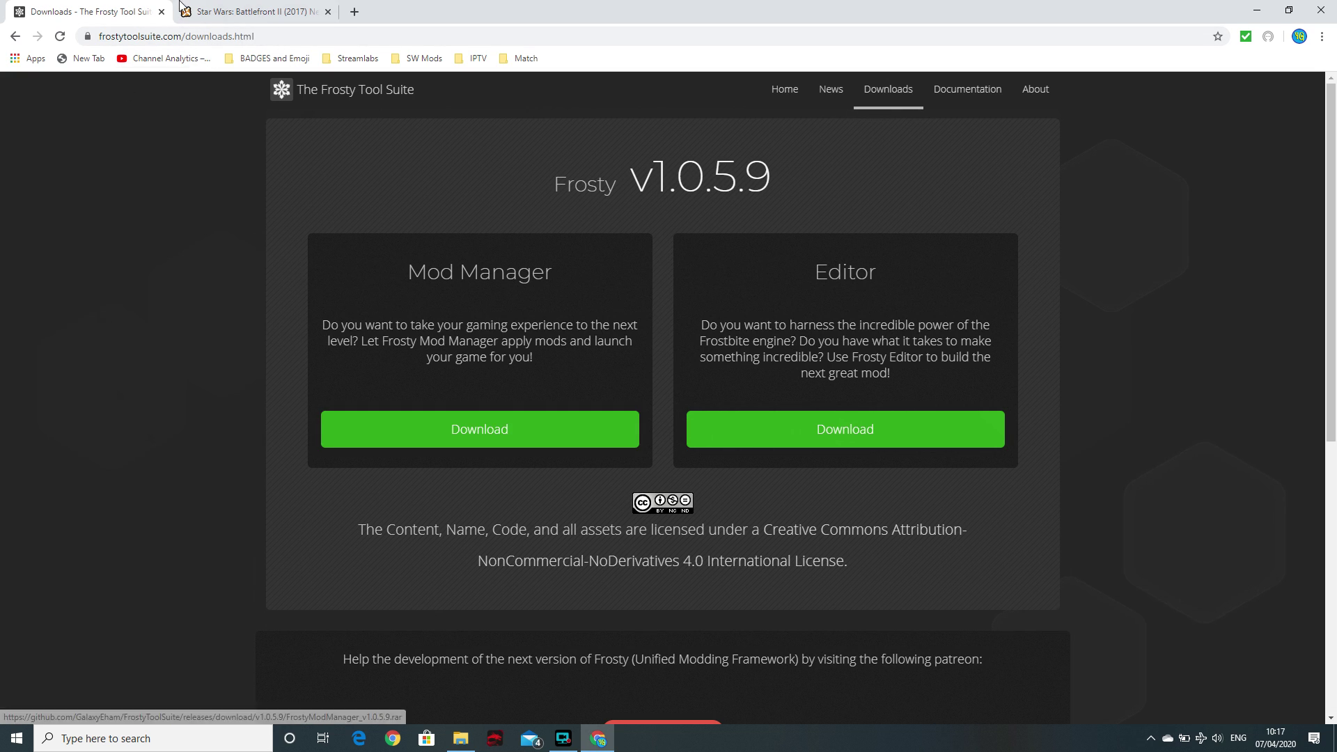
- Look through the hot mods and the newest mods on the Nexus Mods page for Star Wars: Battlefront II (2017)
{"action": "left_click", "coordinate": [230, 11]}
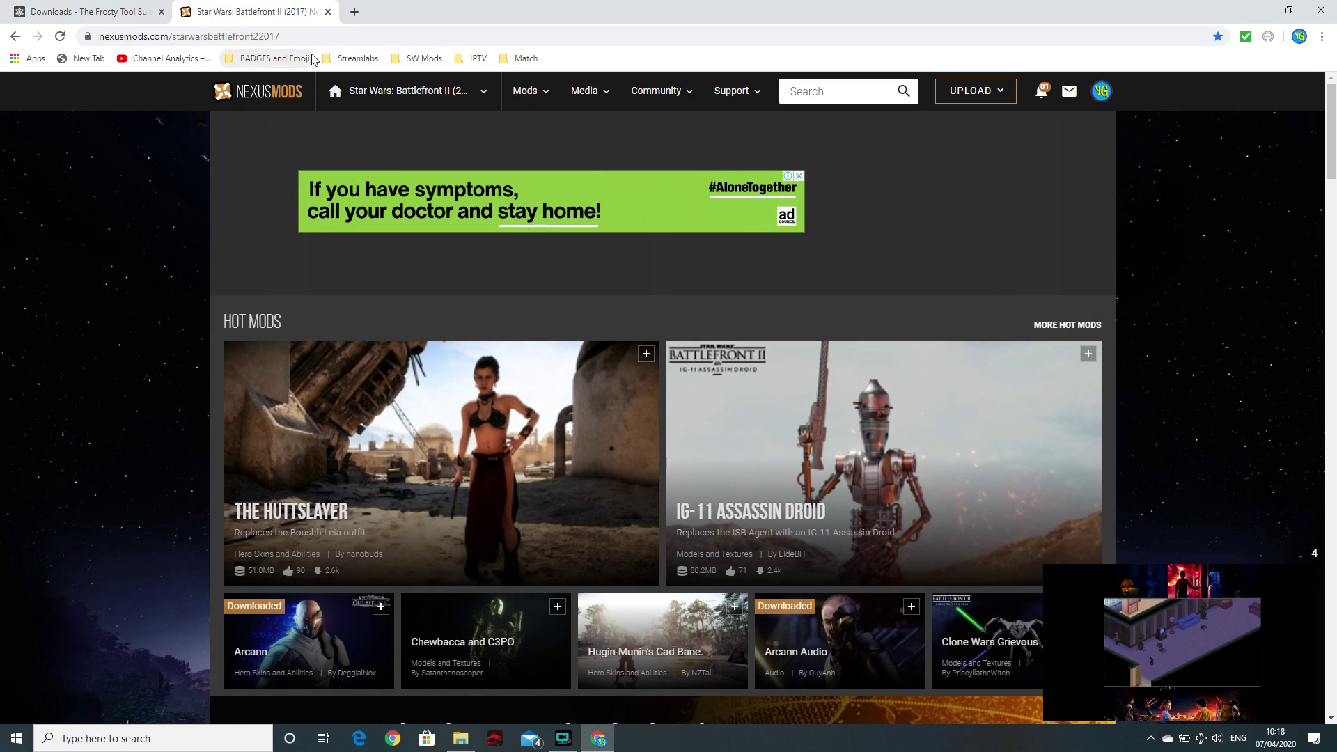
{"action": "scroll", "coordinate": [183, 288], "scroll_direction": "down", "scroll_amount": 4}
{"action": "scroll", "coordinate": [176, 288], "scroll_direction": "down", "scroll_amount": 5}
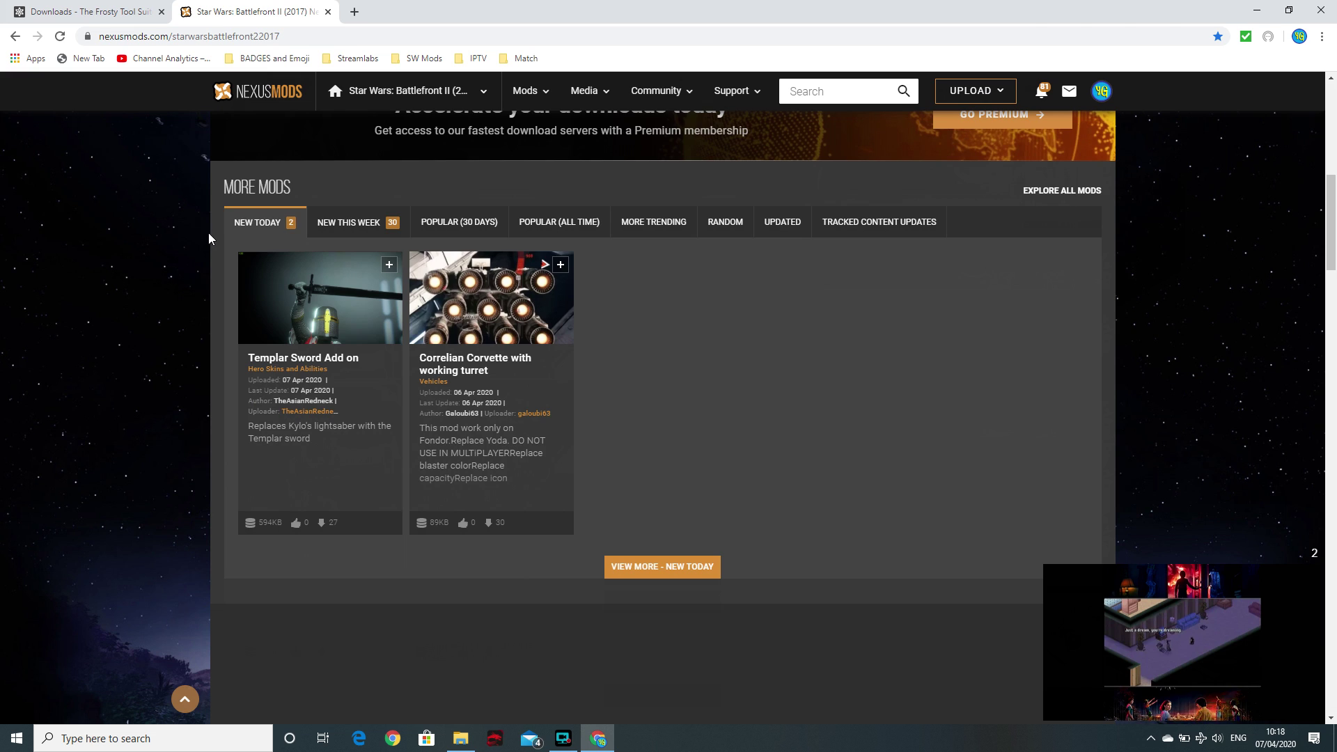
{"action": "scroll", "coordinate": [207, 234], "scroll_direction": "up", "scroll_amount": 6}
{"action": "scroll", "coordinate": [203, 231], "scroll_direction": "down", "scroll_amount": 6}
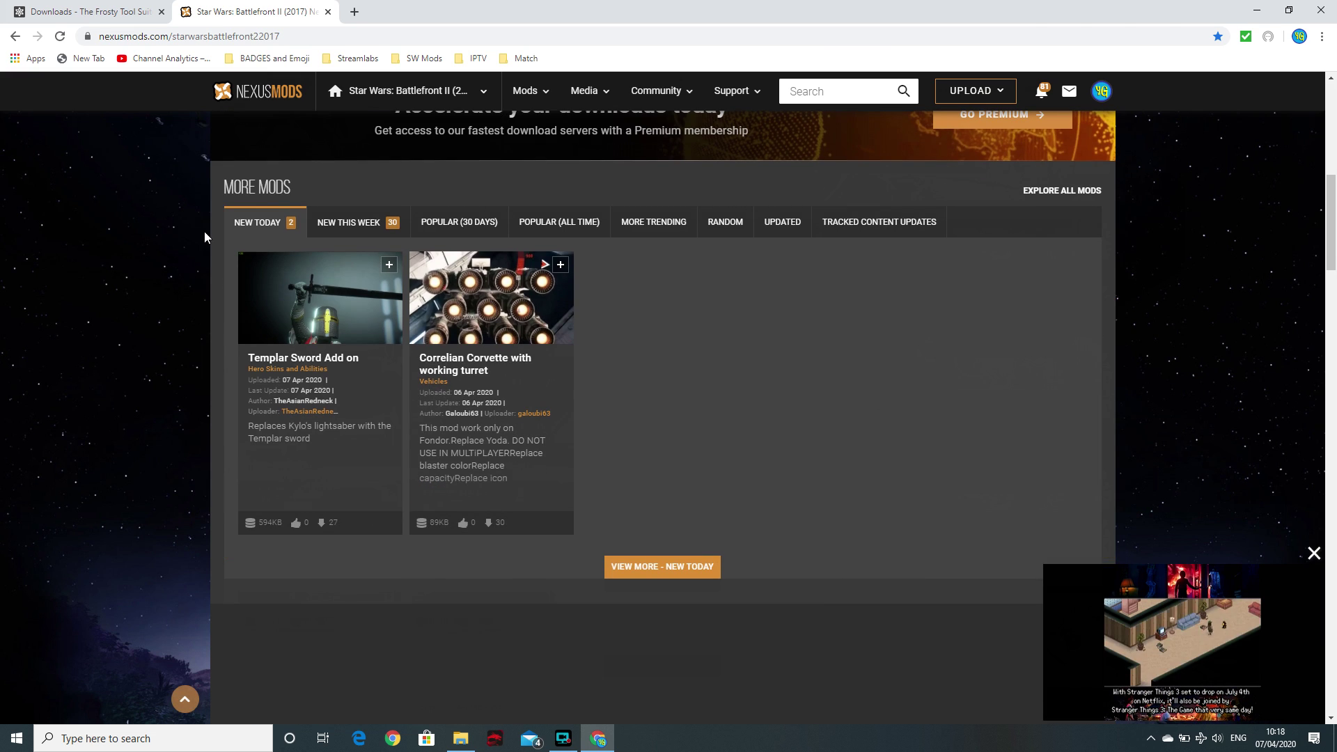
{"action": "scroll", "coordinate": [195, 224], "scroll_direction": "up", "scroll_amount": 7}
{"action": "scroll", "coordinate": [191, 220], "scroll_direction": "down", "scroll_amount": 4}
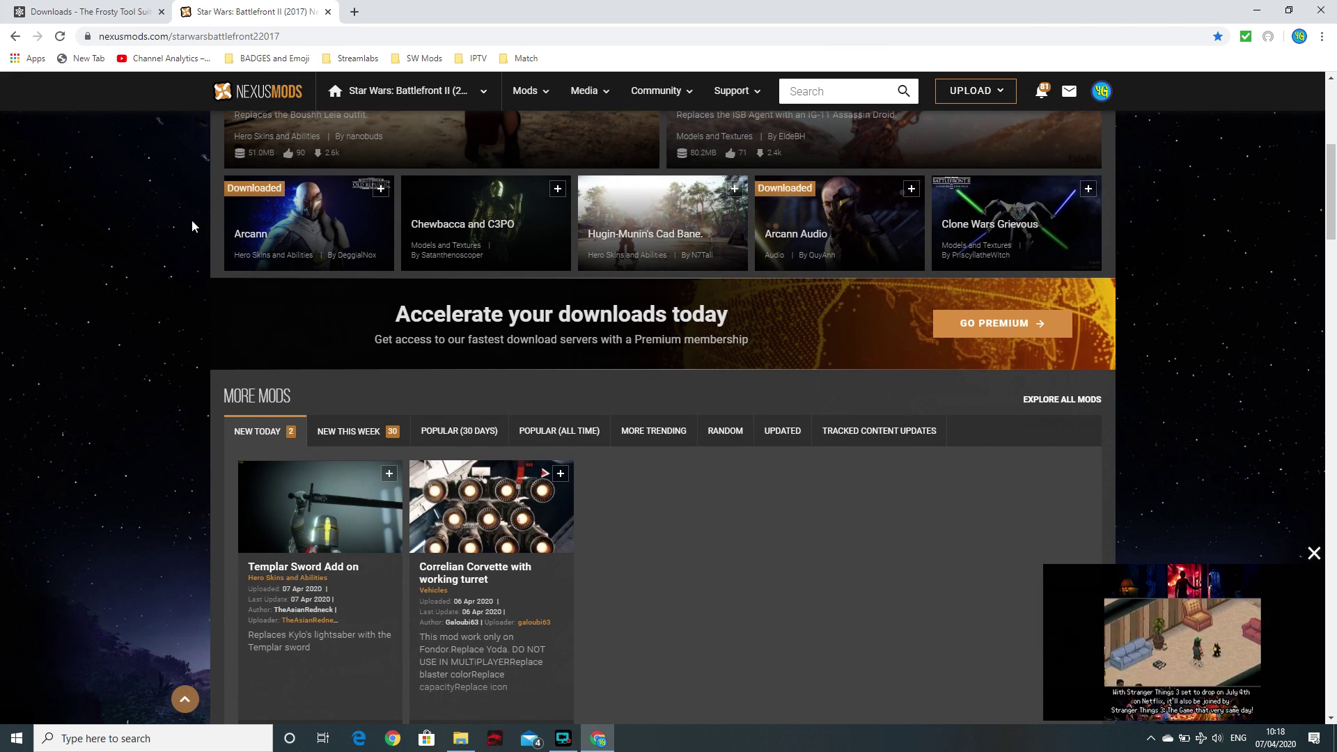
{"action": "scroll", "coordinate": [188, 230], "scroll_direction": "up", "scroll_amount": 2}
{"action": "scroll", "coordinate": [185, 237], "scroll_direction": "up", "scroll_amount": 2}
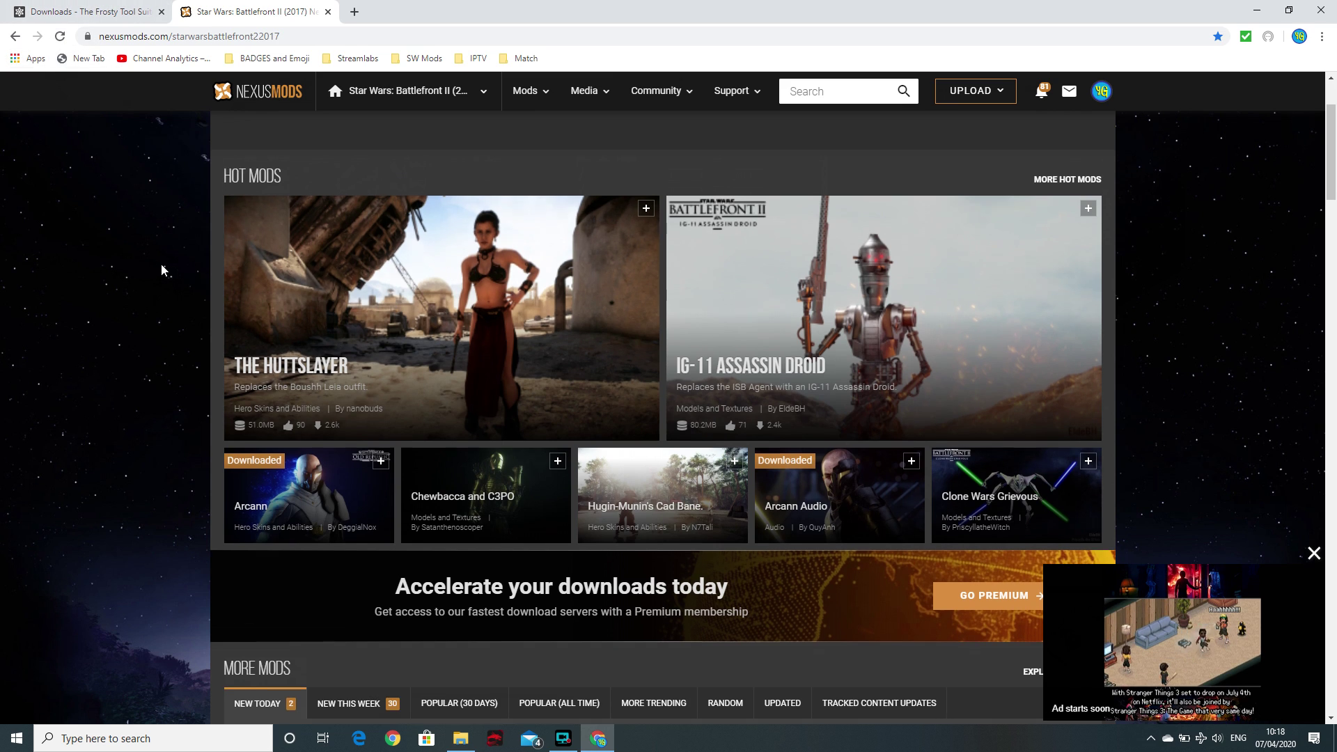
{"action": "scroll", "coordinate": [160, 300], "scroll_direction": "down", "scroll_amount": 4}
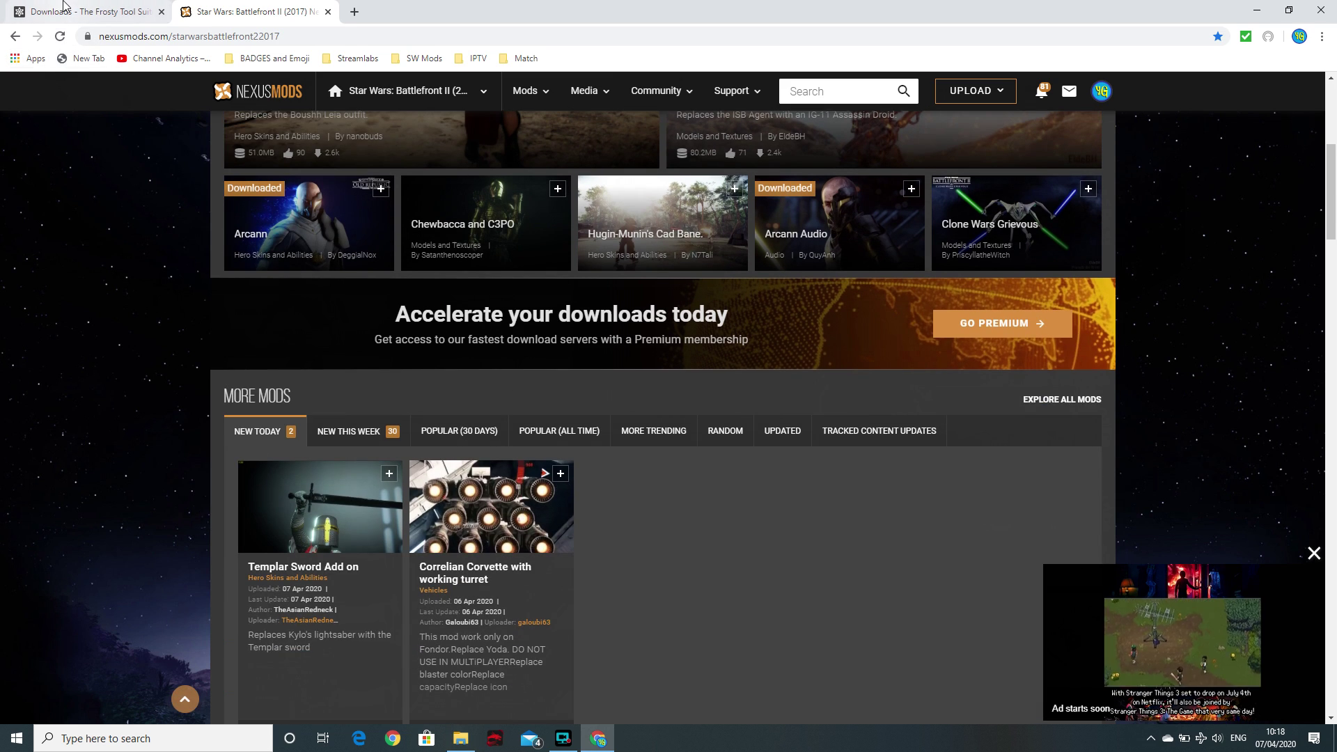
- Switch to File Explorer and extract FrostyModManager_v1.0.5.9.rar from D:\Battlefront 2\Mods into a subfolder named "FrostyModManager_v1.0.5.9 2"
{"action": "left_click", "coordinate": [89, 12]}
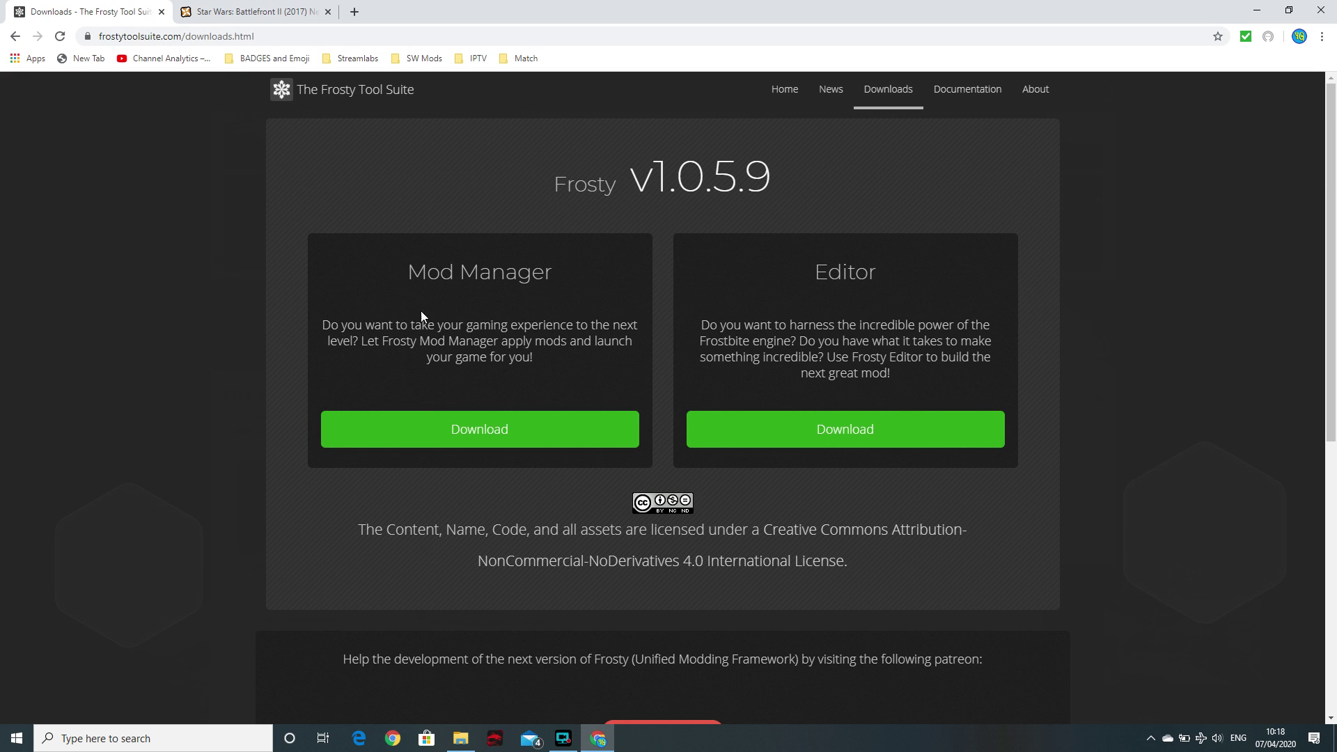
{"action": "left_click", "coordinate": [460, 738]}
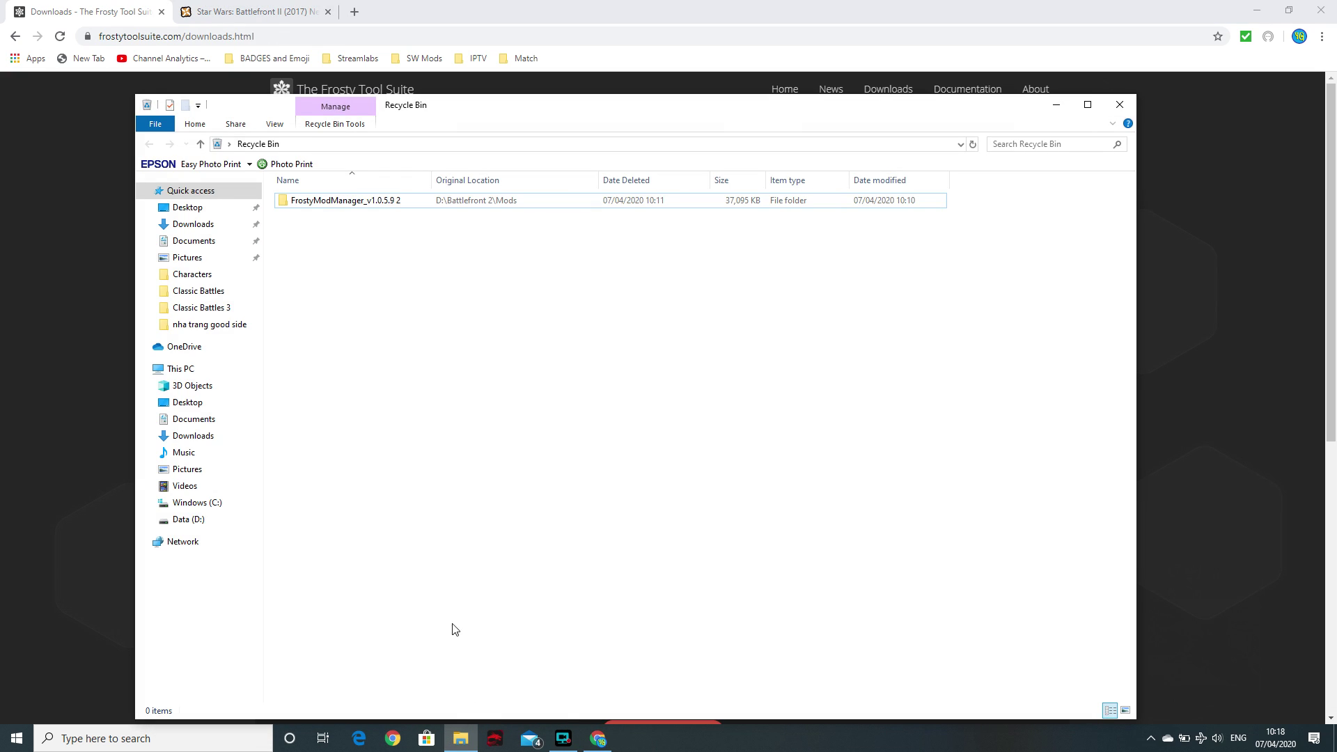
{"action": "left_click", "coordinate": [206, 522]}
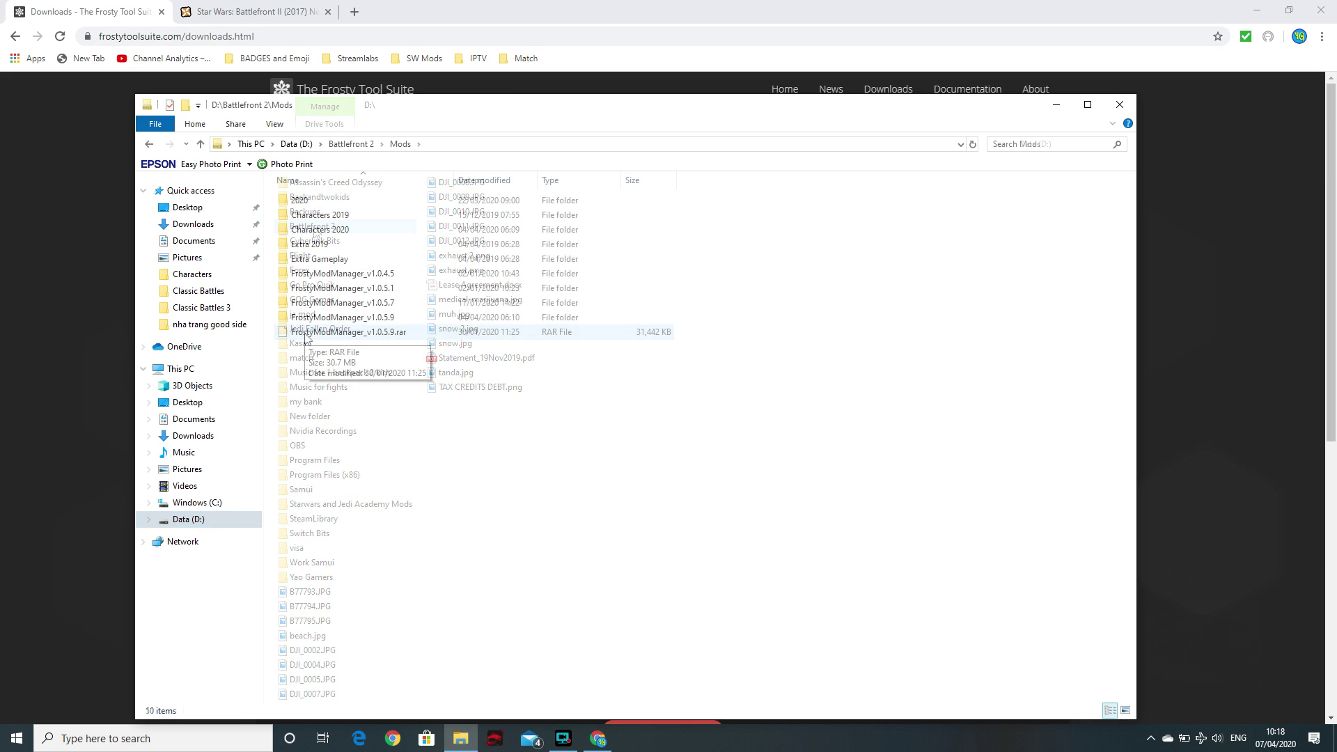
{"action": "right_click", "coordinate": [306, 333]}
{"action": "mouse_move", "coordinate": [406, 376]}
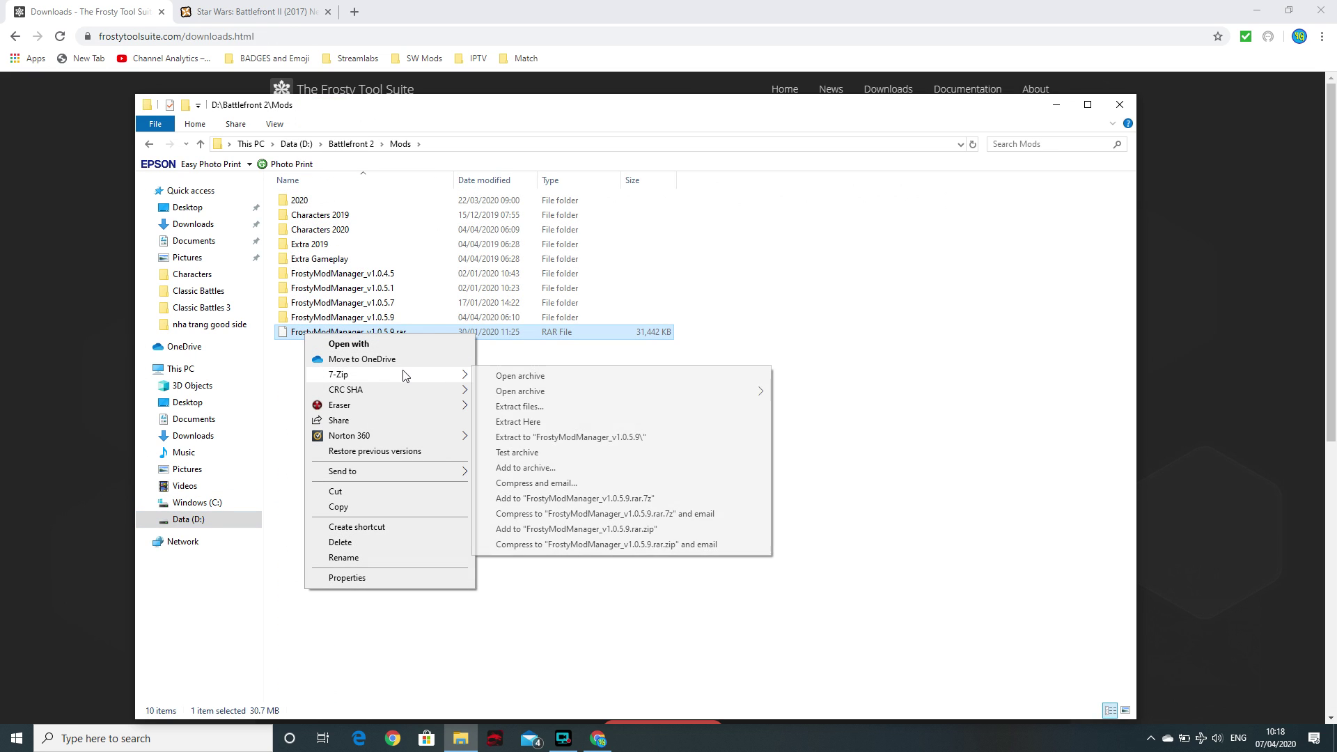
{"action": "left_click", "coordinate": [559, 409]}
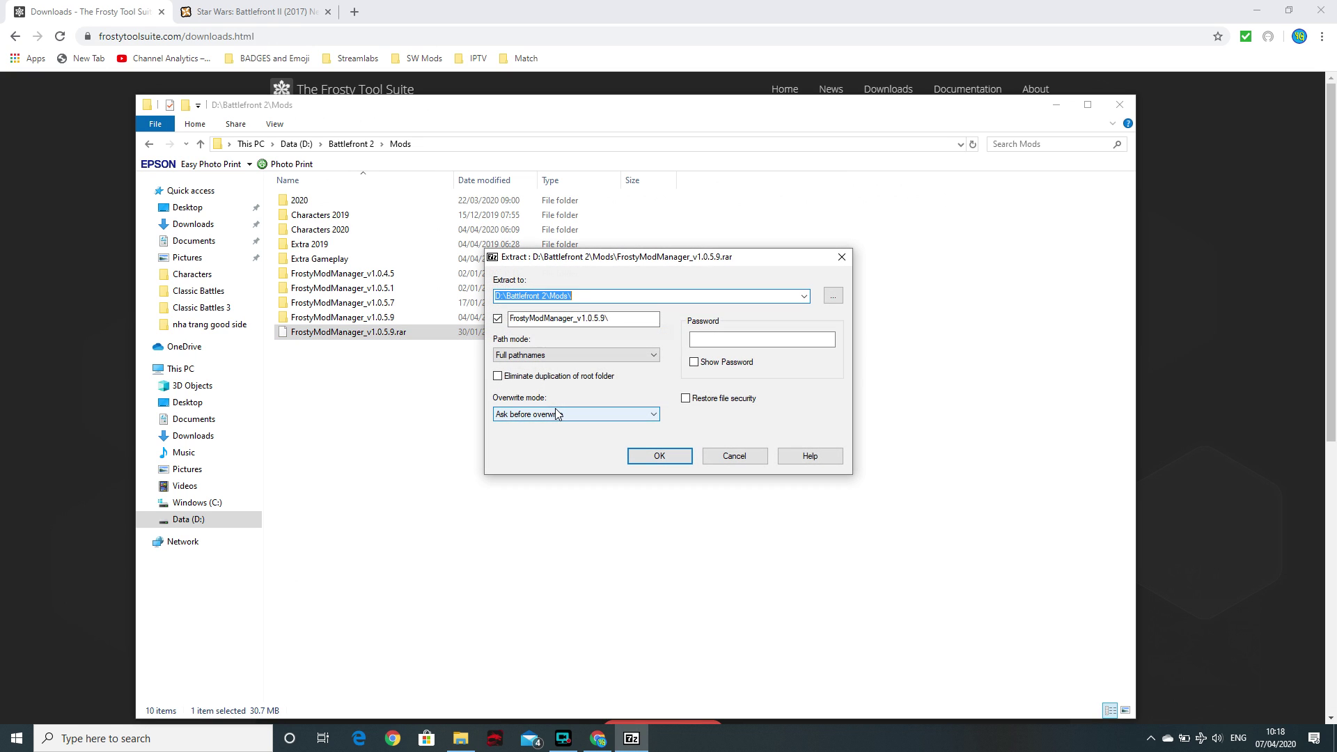
{"action": "left_click", "coordinate": [610, 320]}
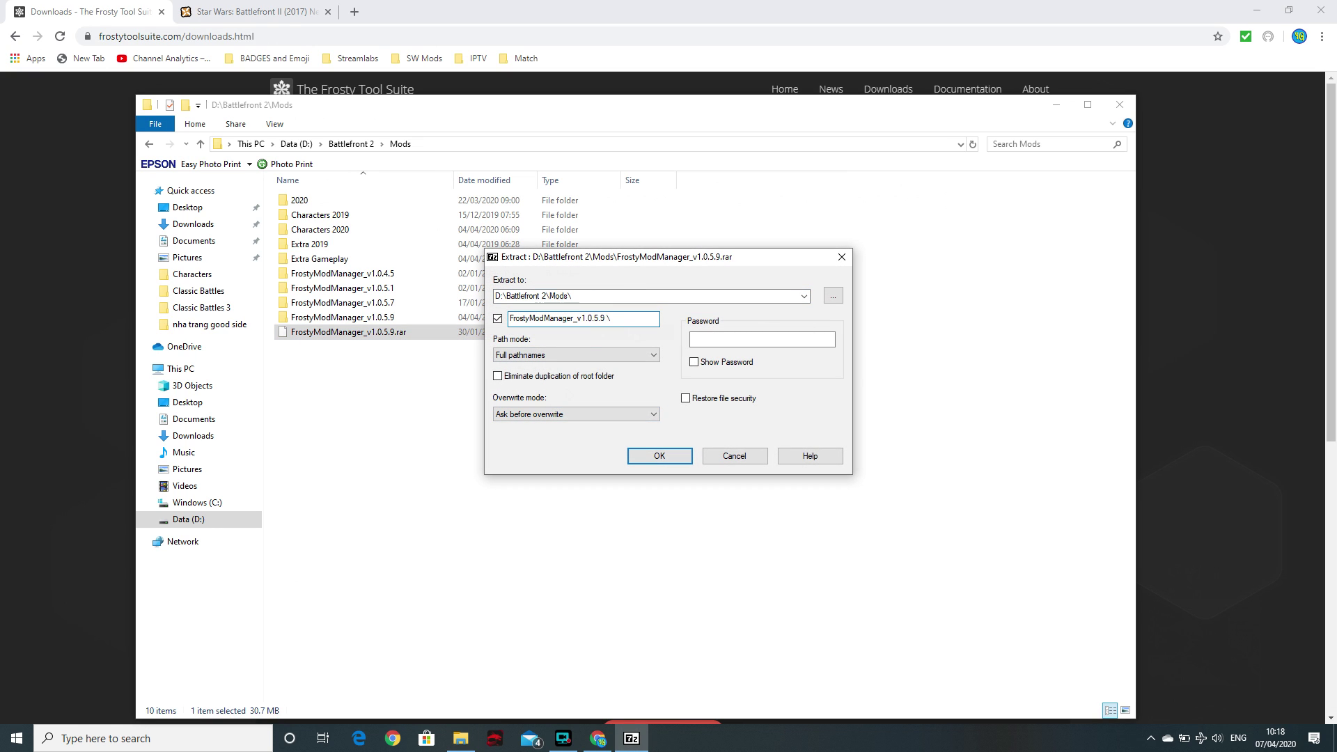
{"action": "left_click", "coordinate": [660, 456]}
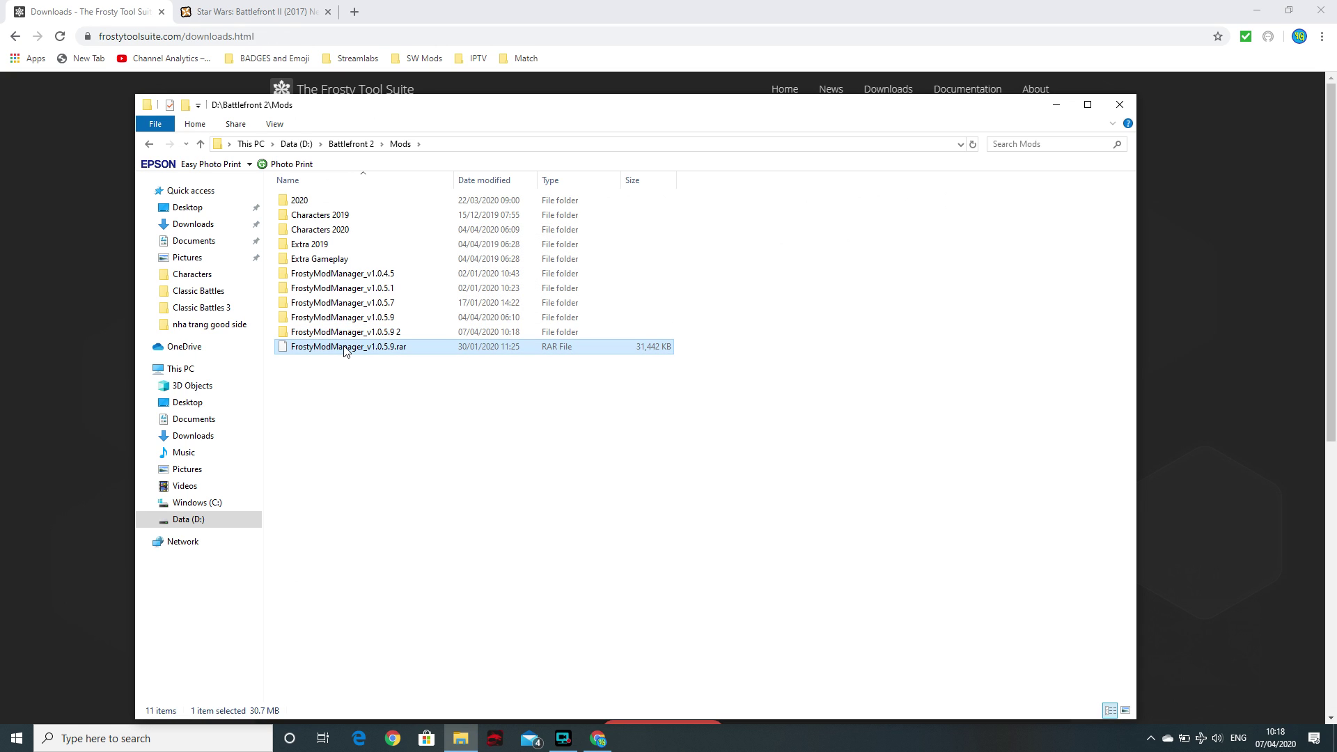
- Launch FrostyModManager.exe from the extracted folder and add a configuration using starwarsbattlefrontii.exe in D:\Battlefront 2\STAR WARS Battlefront II
{"action": "double_click", "coordinate": [344, 332]}
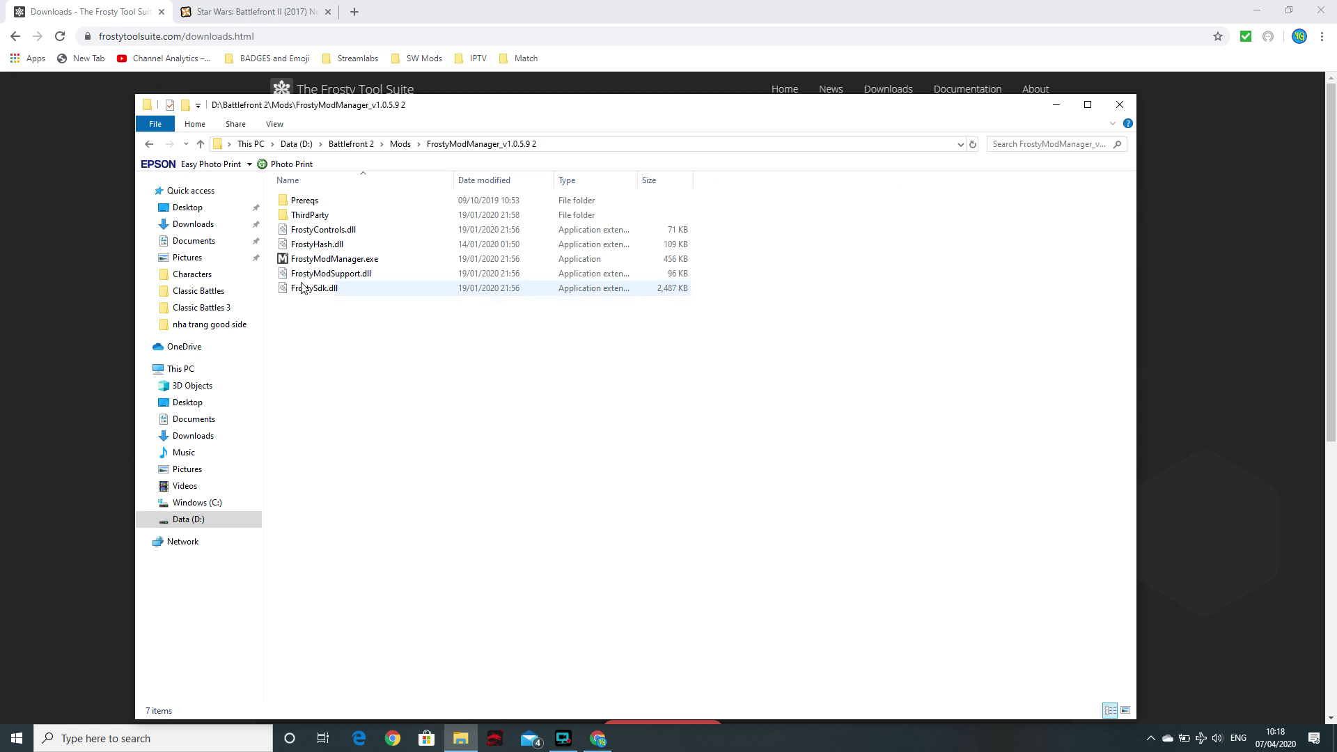
{"action": "double_click", "coordinate": [306, 259]}
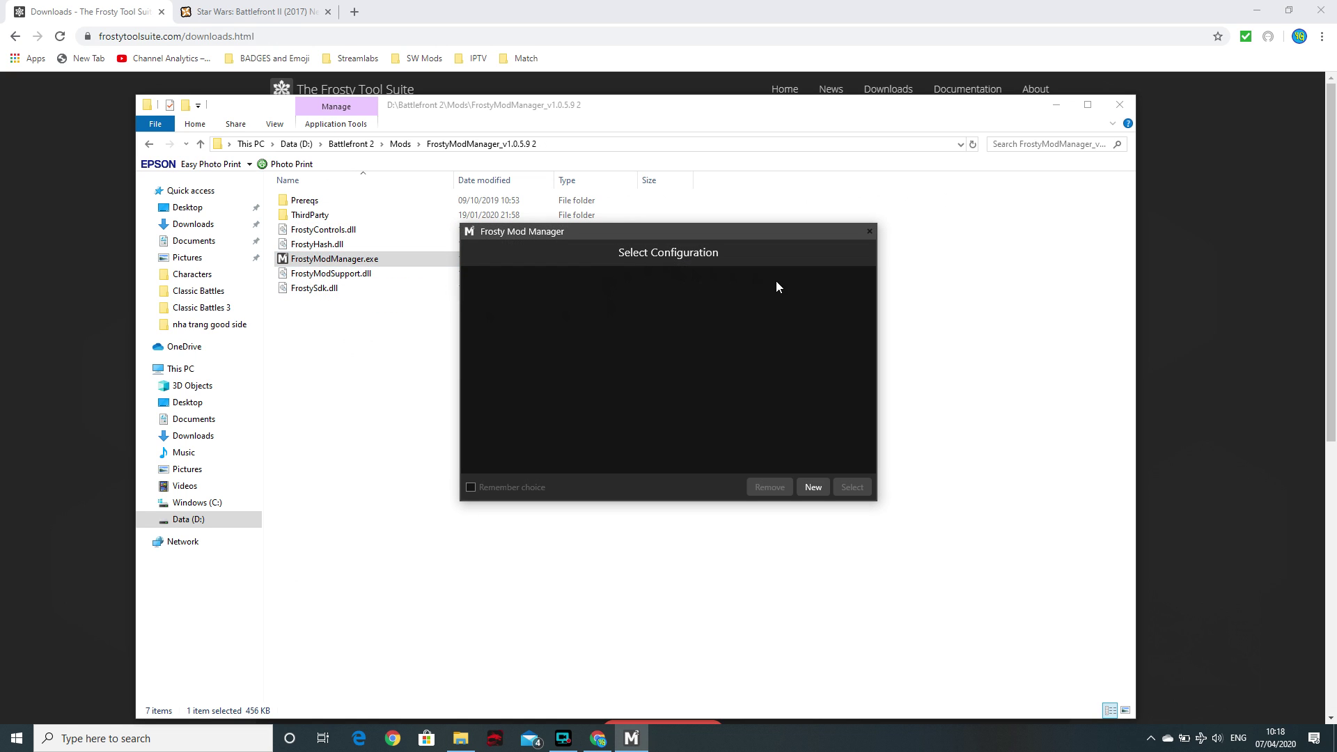
{"action": "left_click", "coordinate": [813, 487]}
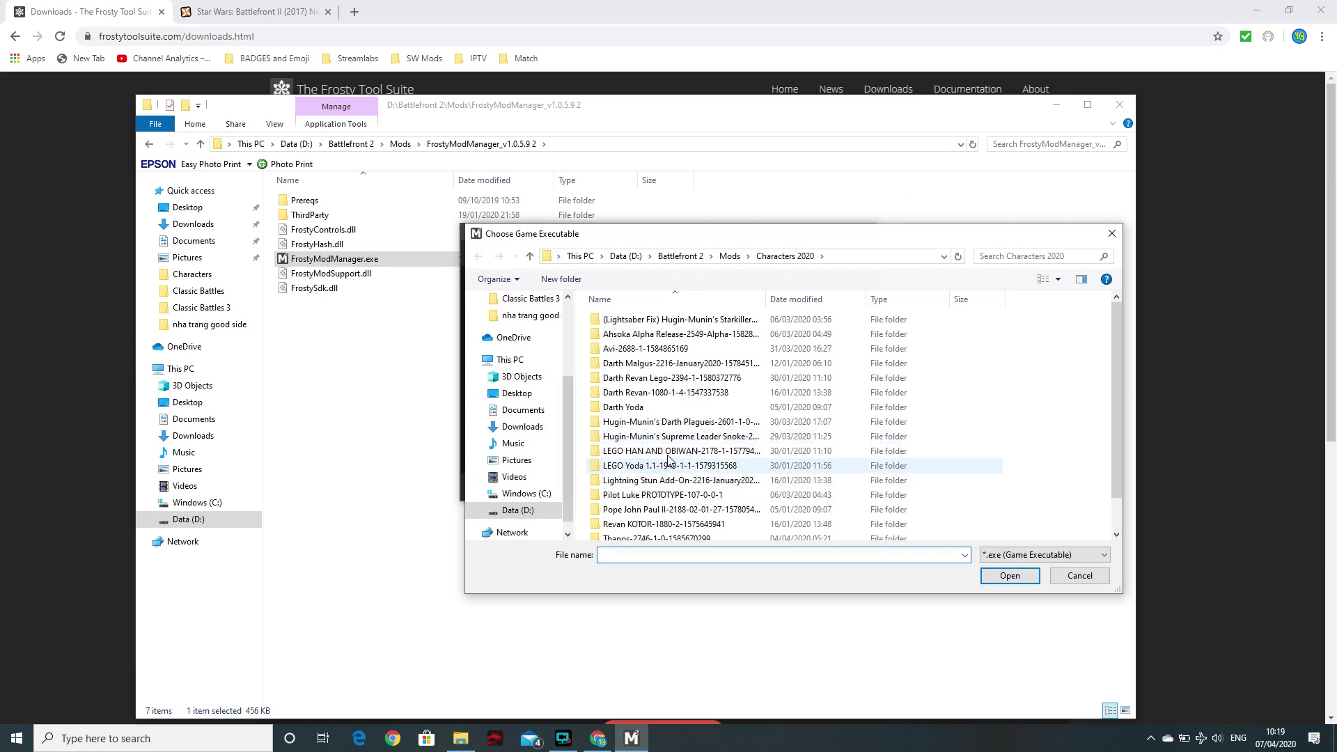
{"action": "left_click_drag", "start_coordinate": [646, 240], "coordinate": [523, 213]}
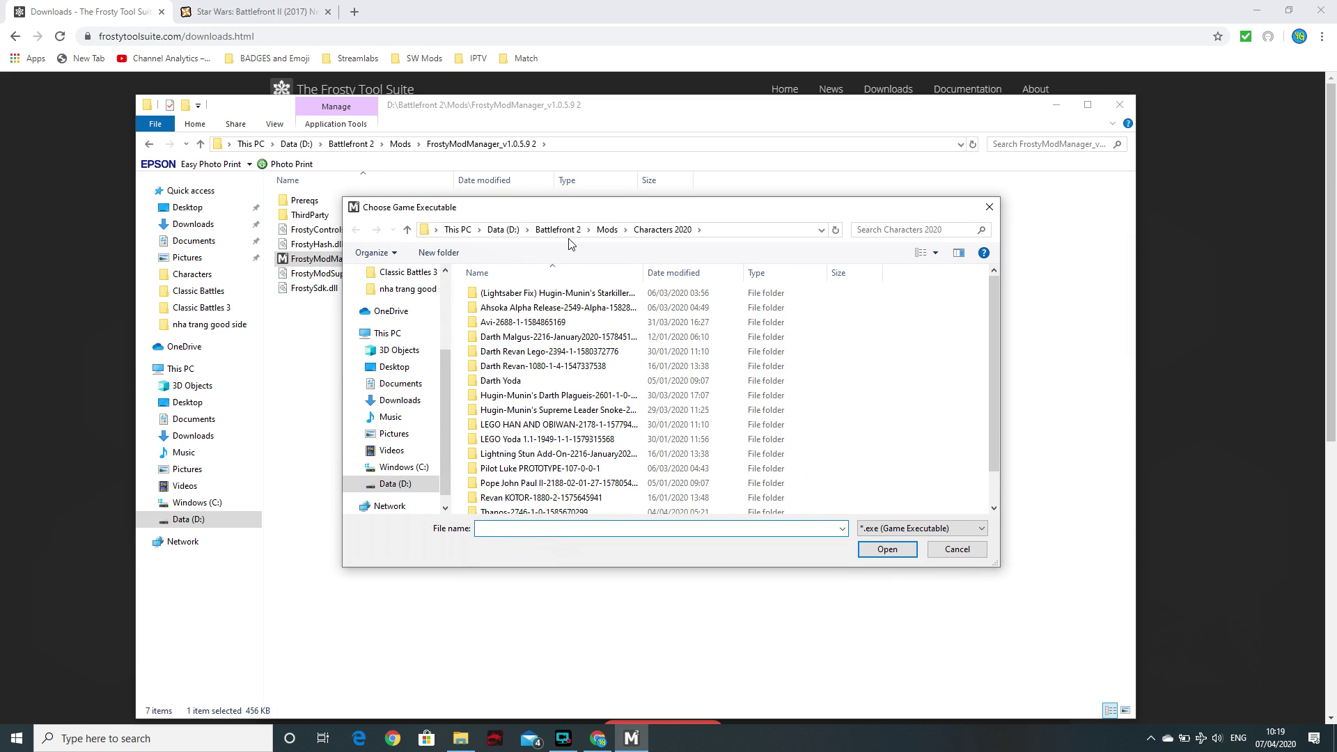
{"action": "left_click", "coordinate": [562, 231]}
{"action": "double_click", "coordinate": [500, 322]}
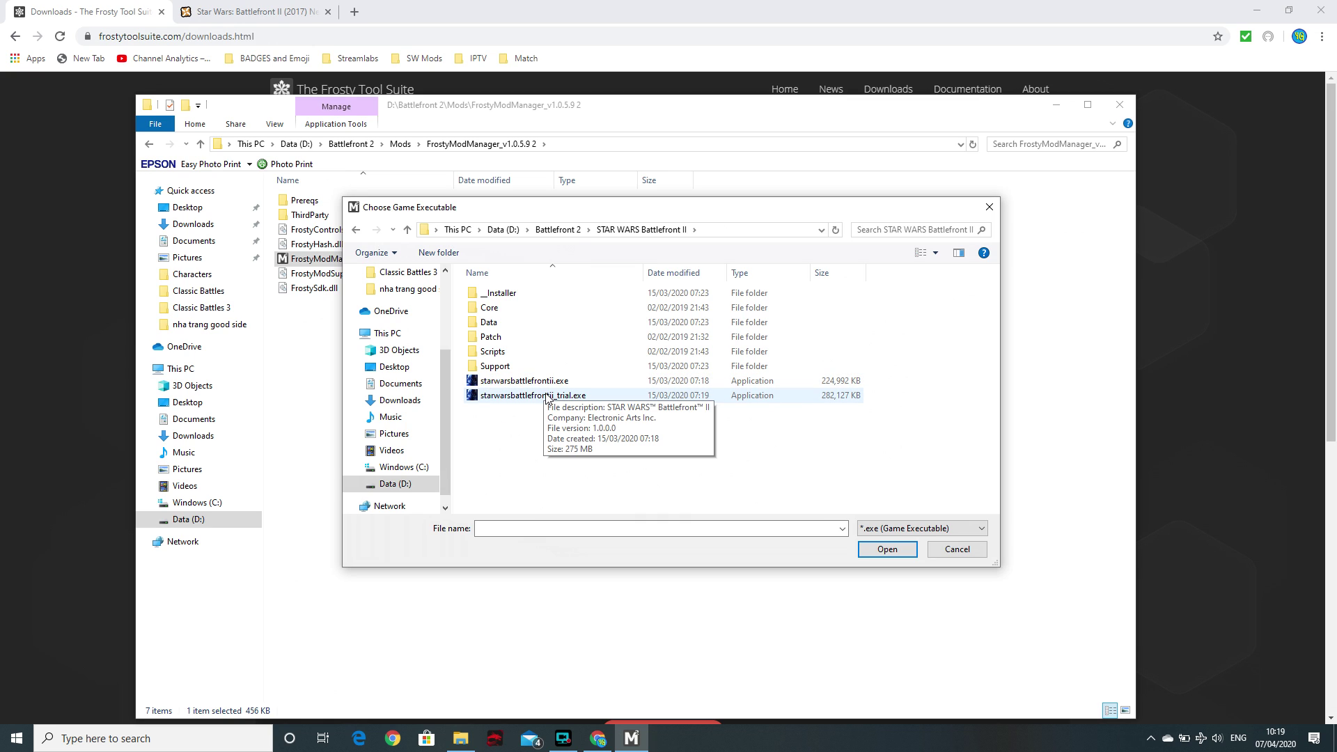
{"action": "left_click", "coordinate": [522, 381]}
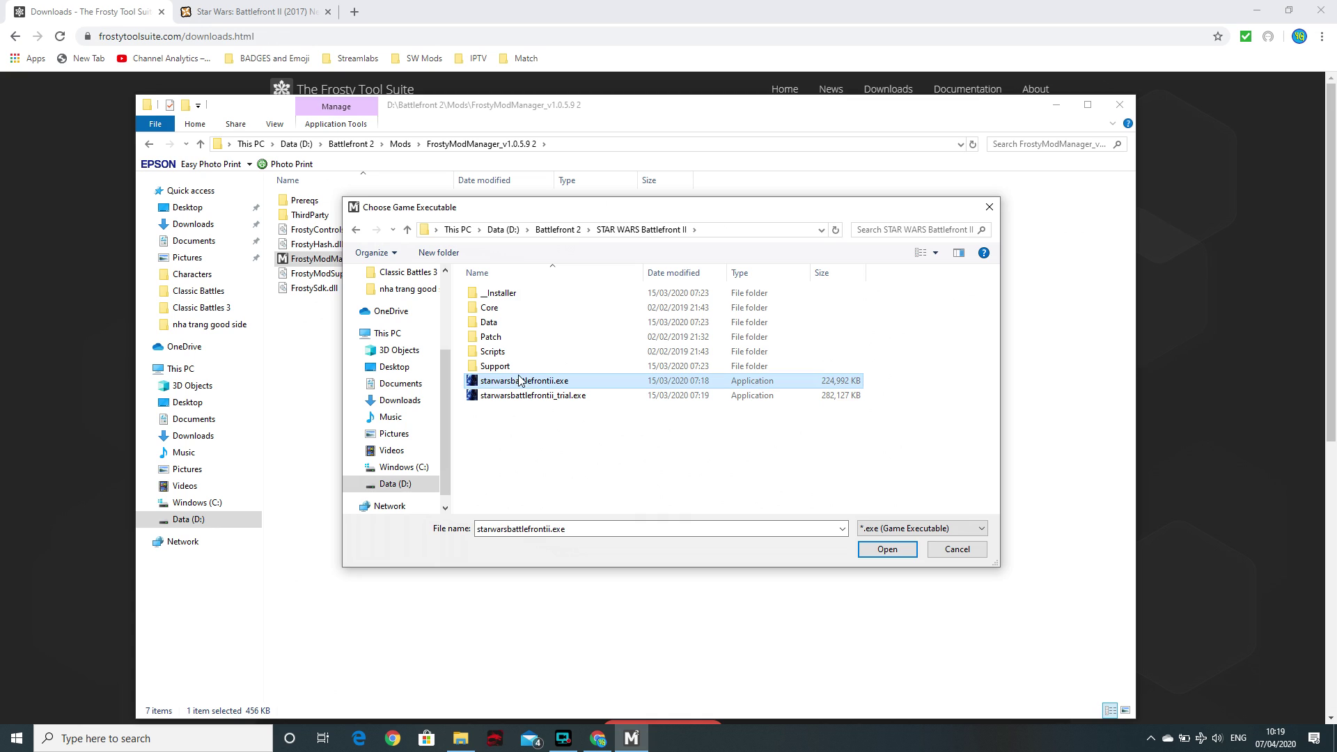
{"action": "left_click", "coordinate": [887, 549]}
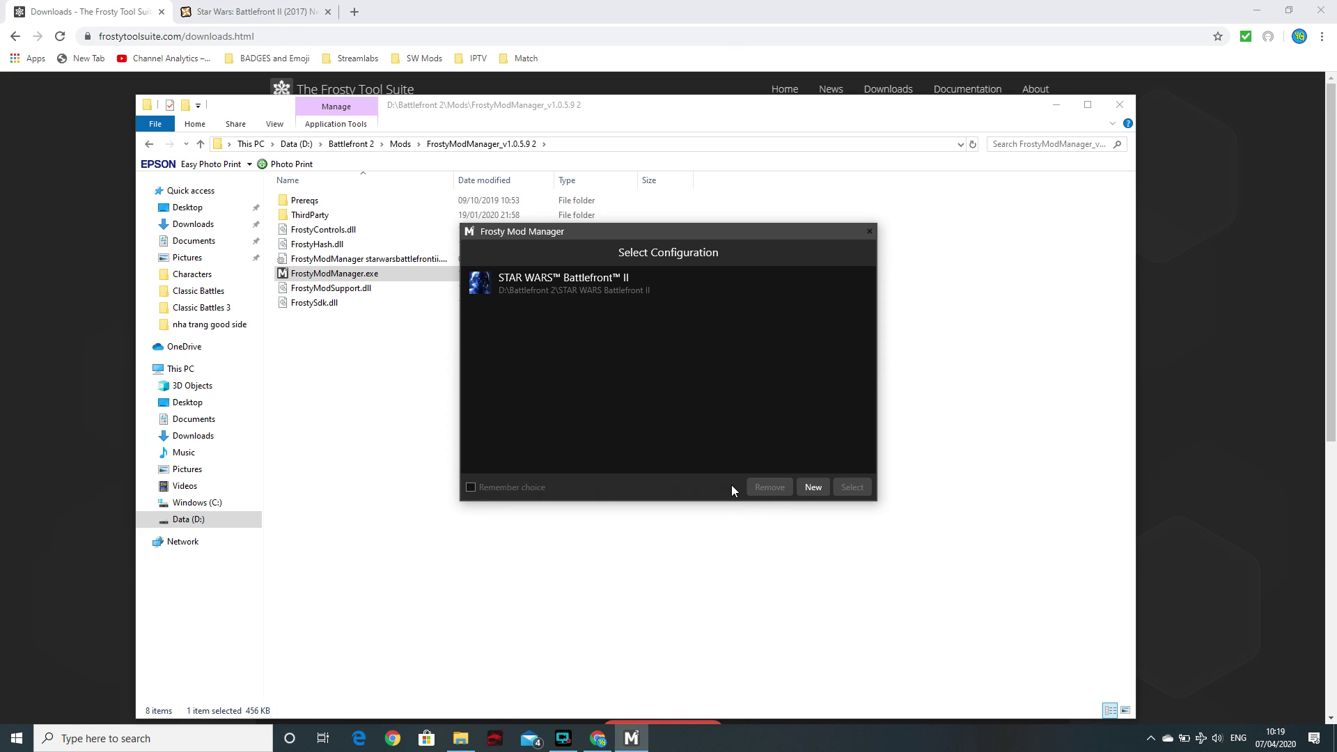
- Load the STAR WARS Battlefront II configuration in Frosty Mod Manager and move its main window clear of the folder list
{"action": "left_click", "coordinate": [540, 284]}
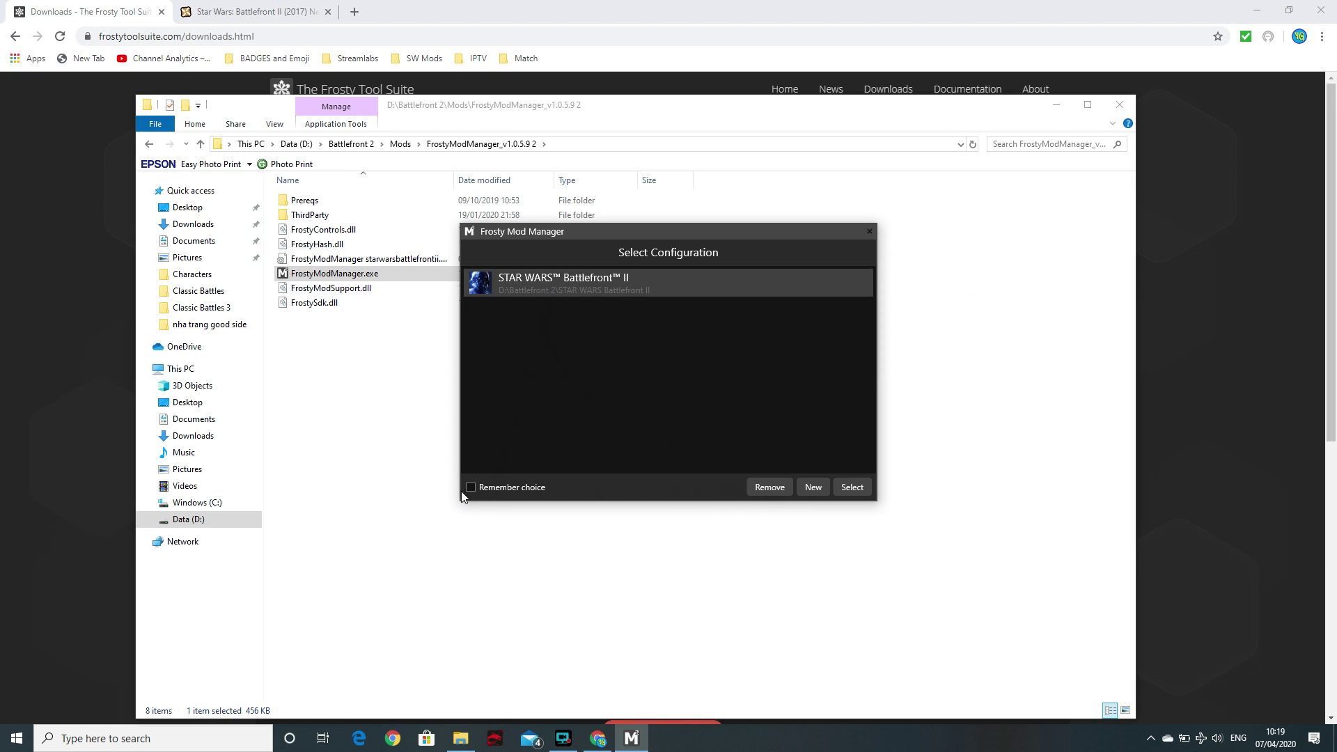
{"action": "left_click", "coordinate": [850, 486]}
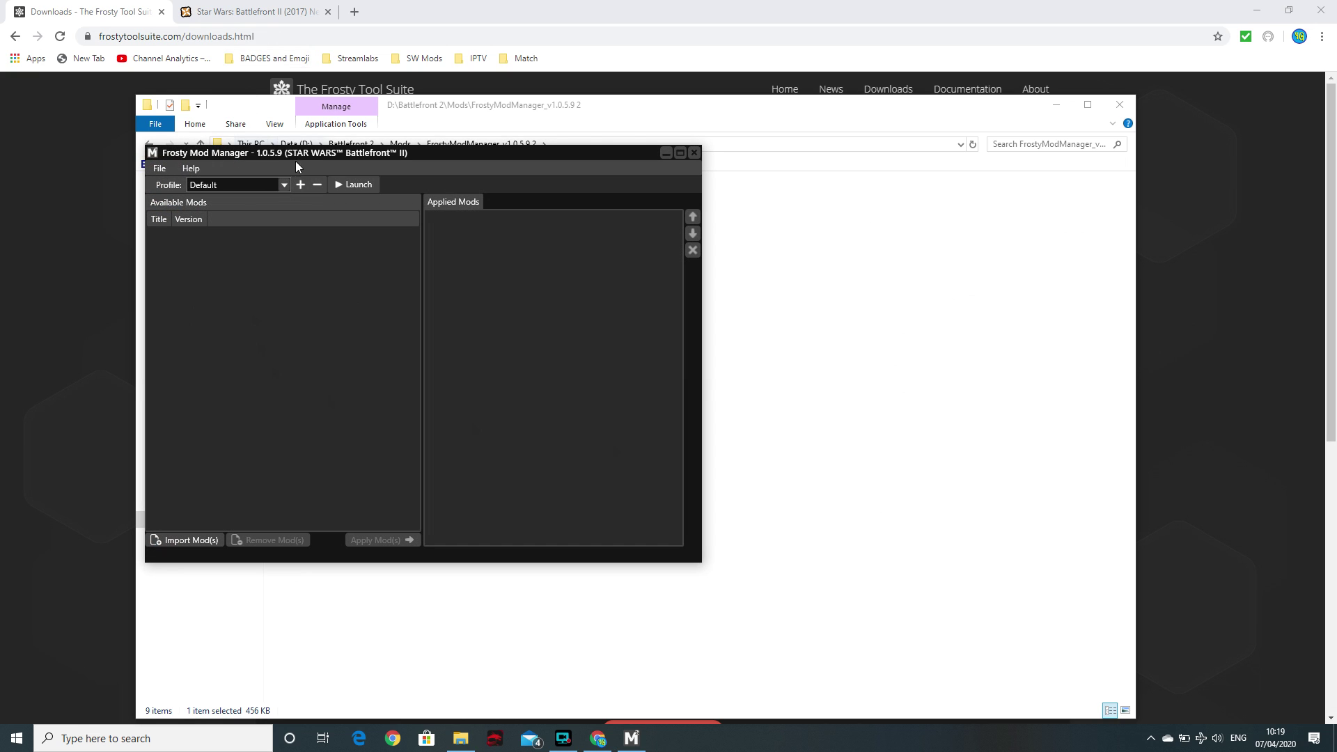
{"action": "left_click_drag", "start_coordinate": [298, 152], "coordinate": [409, 164]}
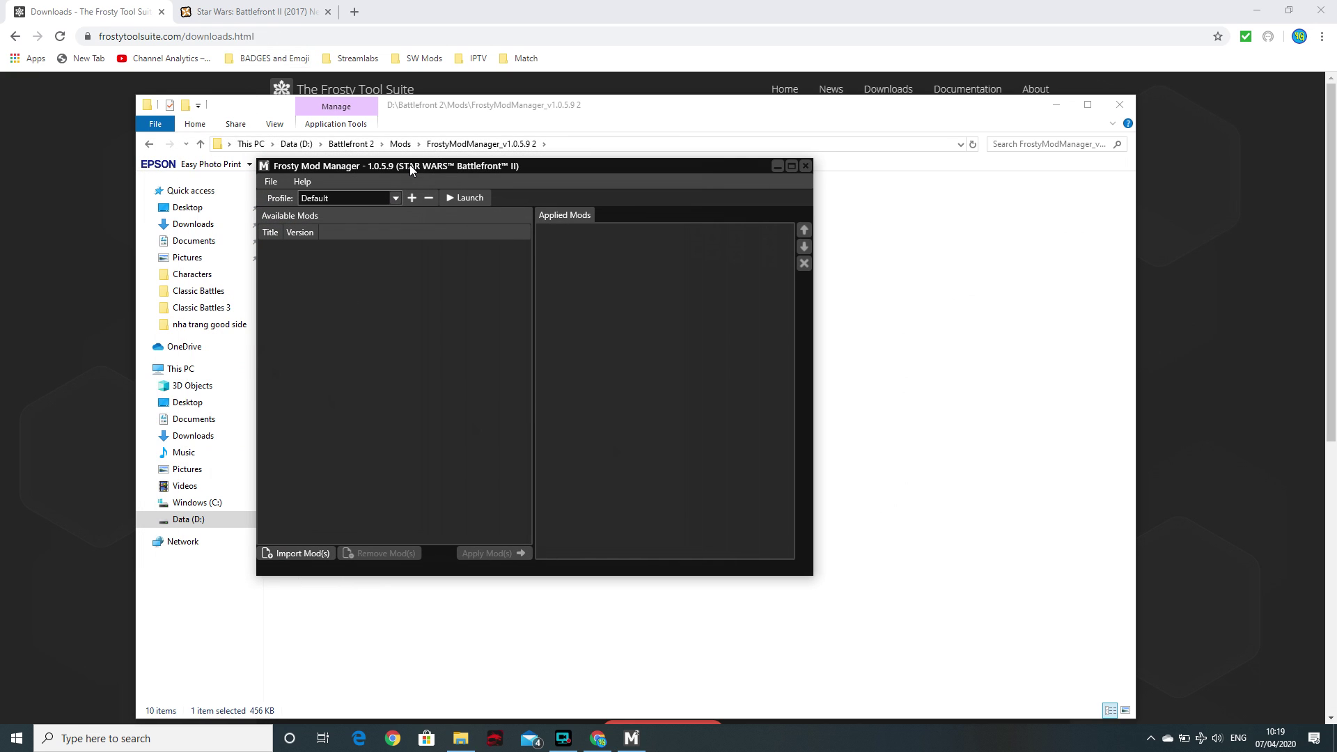
- Switch to Nexus Mods in the browser and open the Kao Cen Darach mod from this week's new mods
{"action": "left_click", "coordinate": [283, 14]}
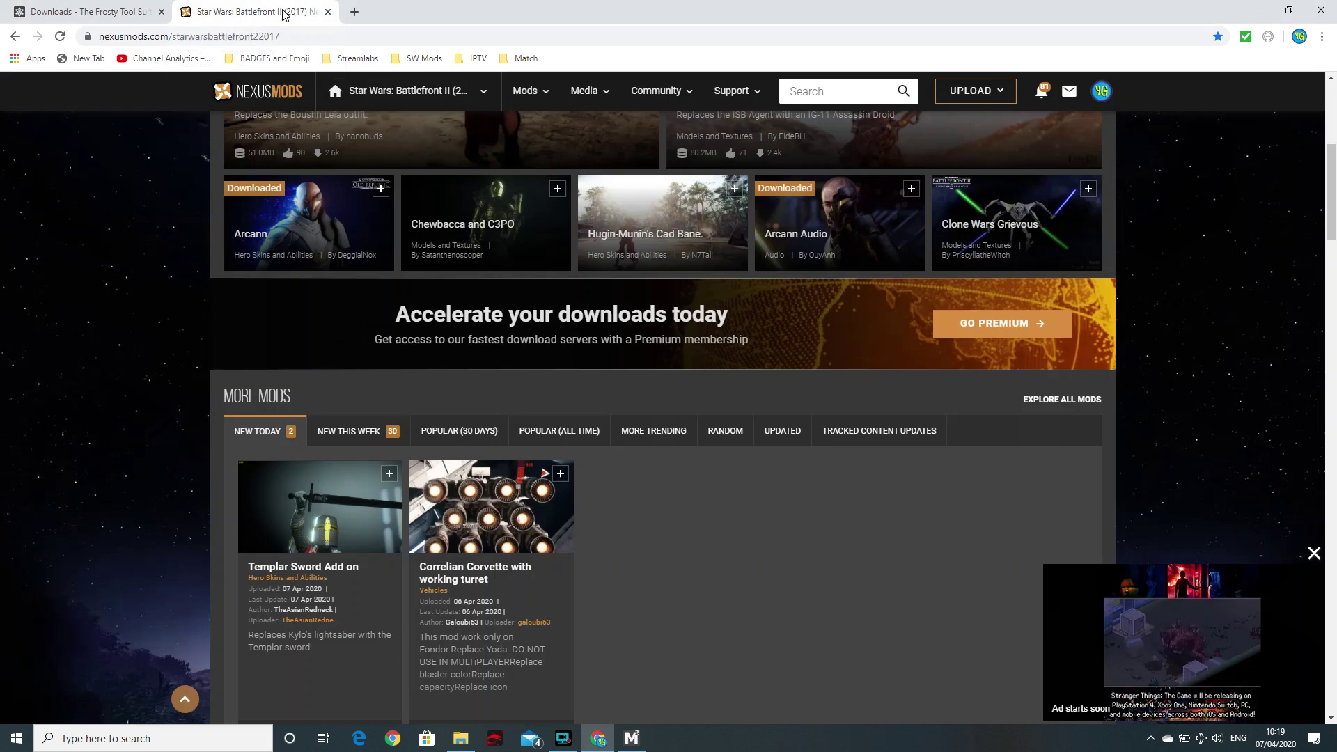
{"action": "left_click", "coordinate": [334, 433]}
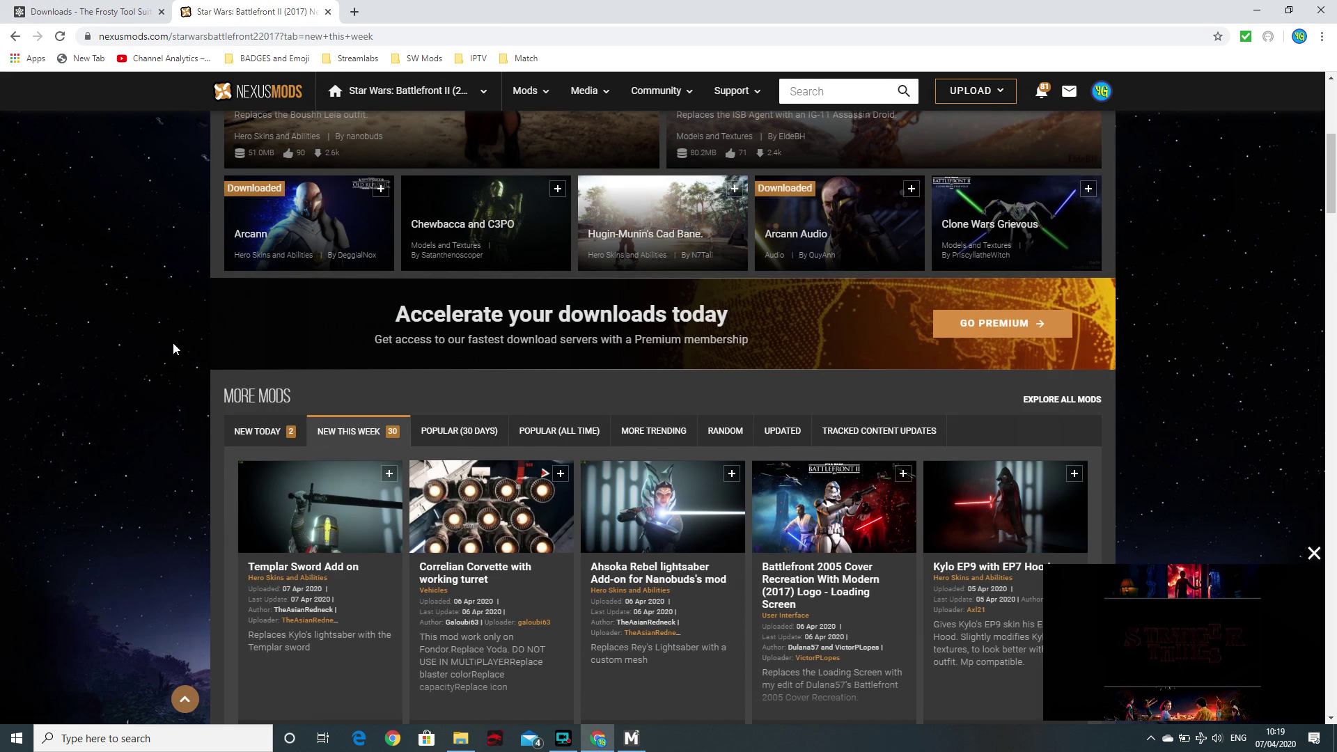
{"action": "scroll", "coordinate": [172, 345], "scroll_direction": "down", "scroll_amount": 8}
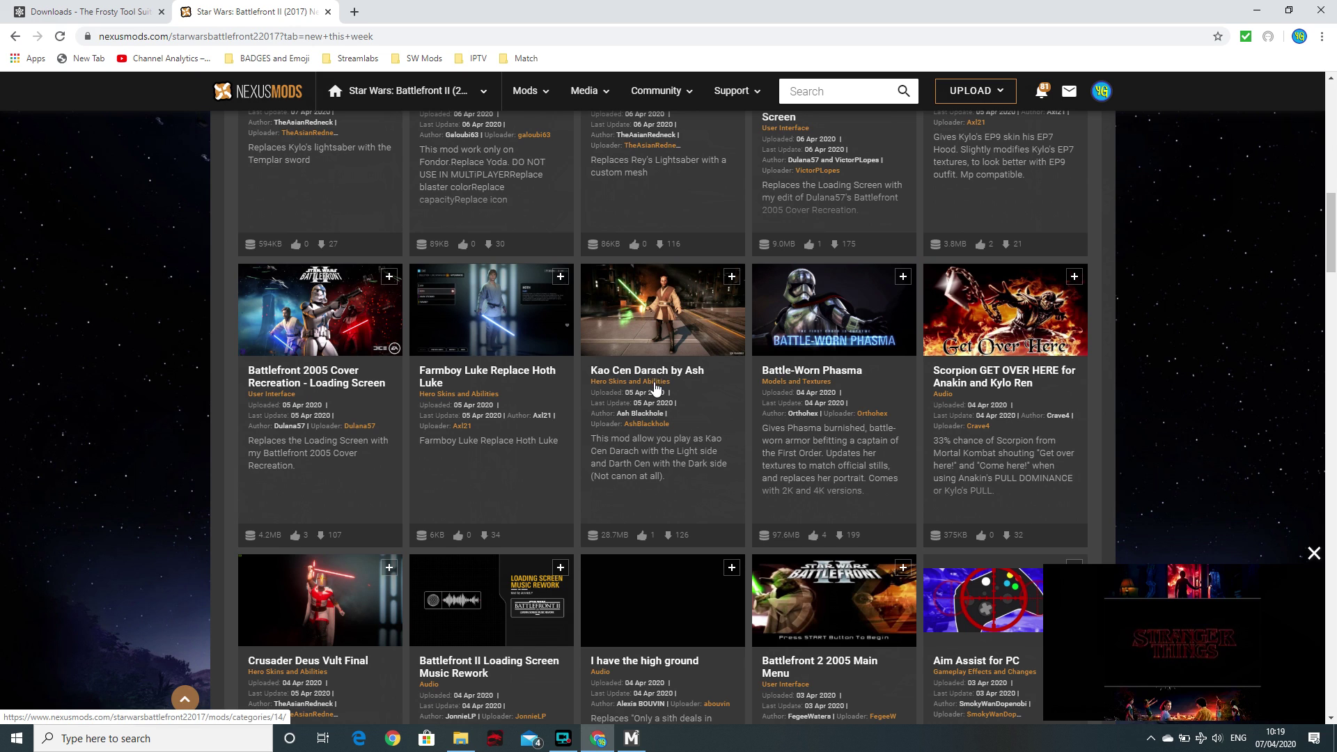
{"action": "left_click", "coordinate": [657, 332]}
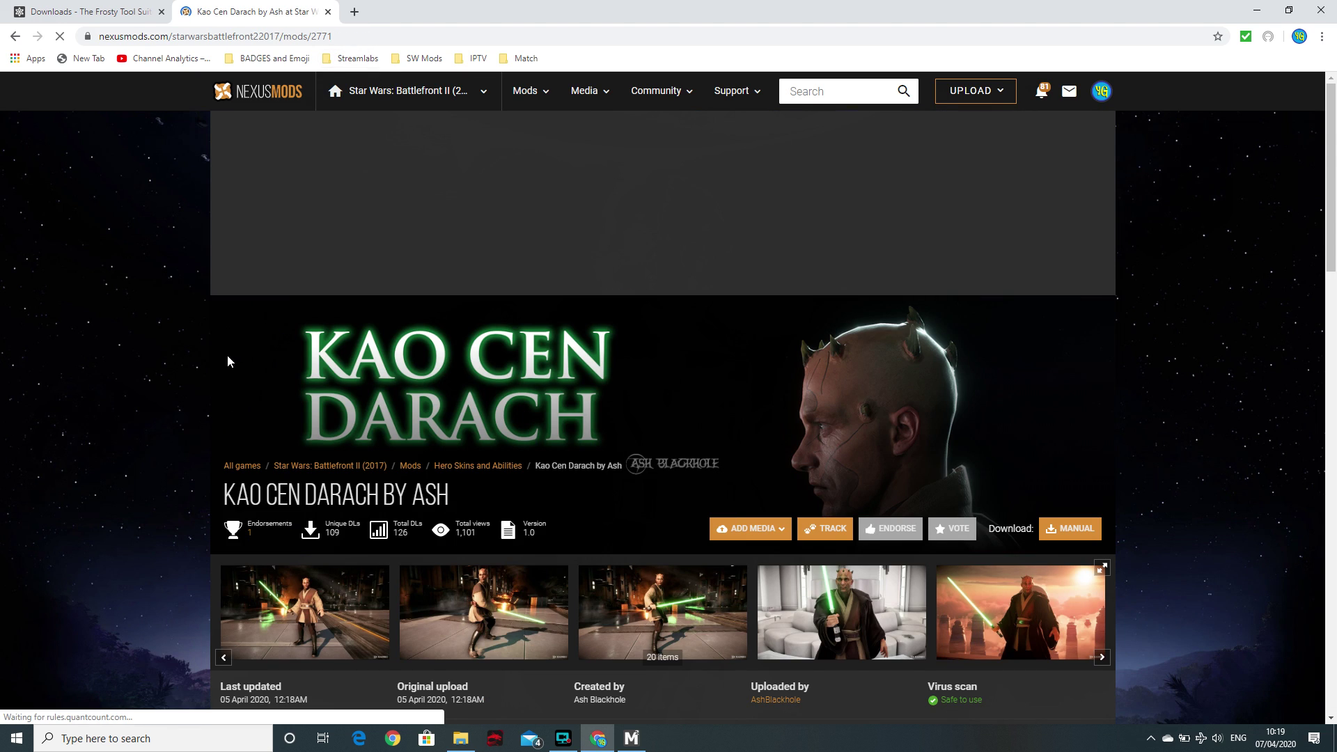
- Read the Kao Cen Darach mod's description, notes and known bugs, and review its images and download option
{"action": "scroll", "coordinate": [213, 352], "scroll_direction": "down", "scroll_amount": 3}
{"action": "scroll", "coordinate": [213, 353], "scroll_direction": "down", "scroll_amount": 3}
{"action": "scroll", "coordinate": [213, 355], "scroll_direction": "down", "scroll_amount": 3}
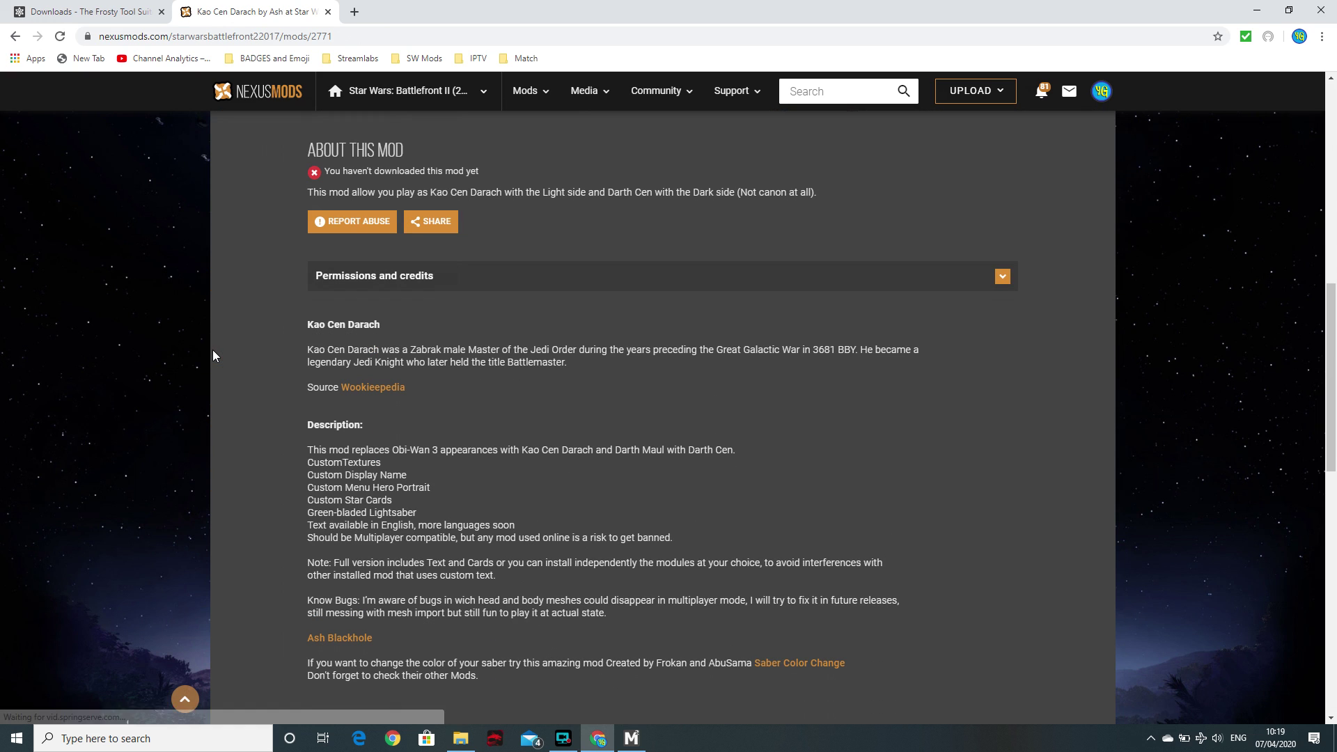
{"action": "scroll", "coordinate": [412, 368], "scroll_direction": "up", "scroll_amount": 3}
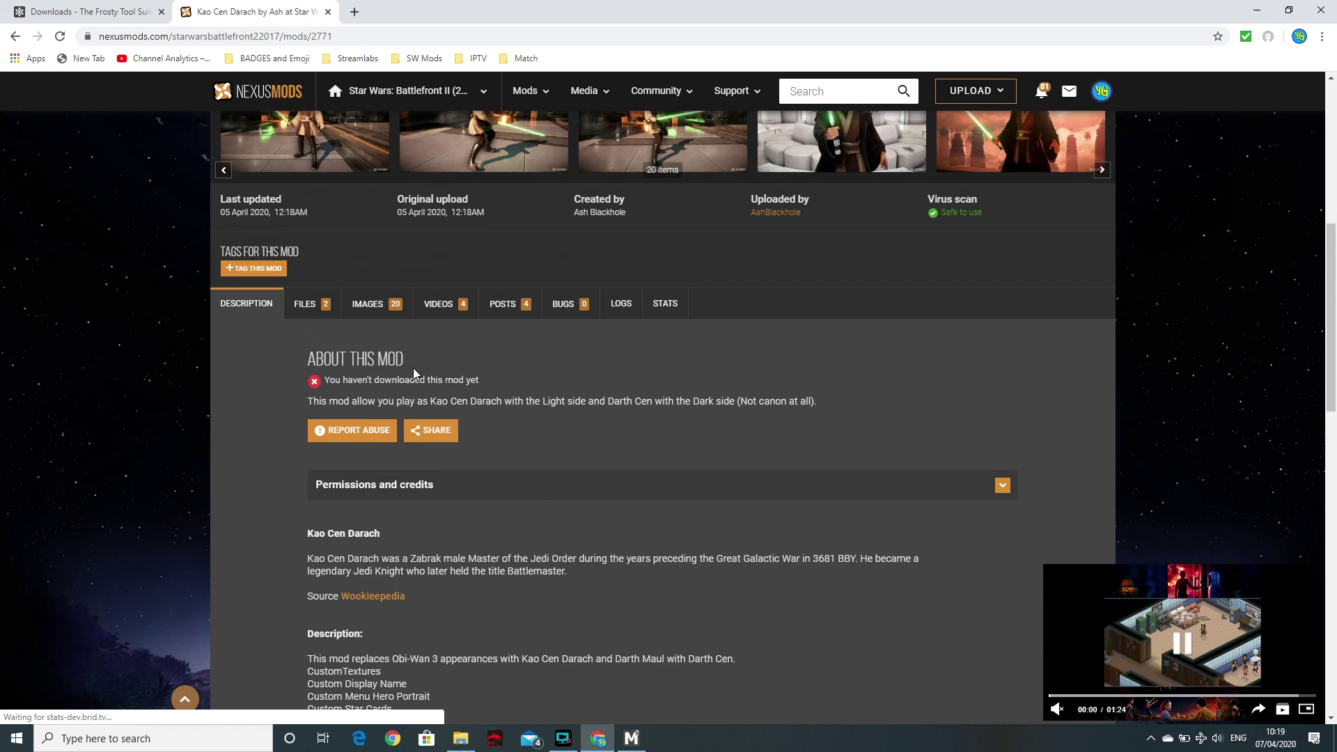
{"action": "scroll", "coordinate": [412, 367], "scroll_direction": "down", "scroll_amount": 4}
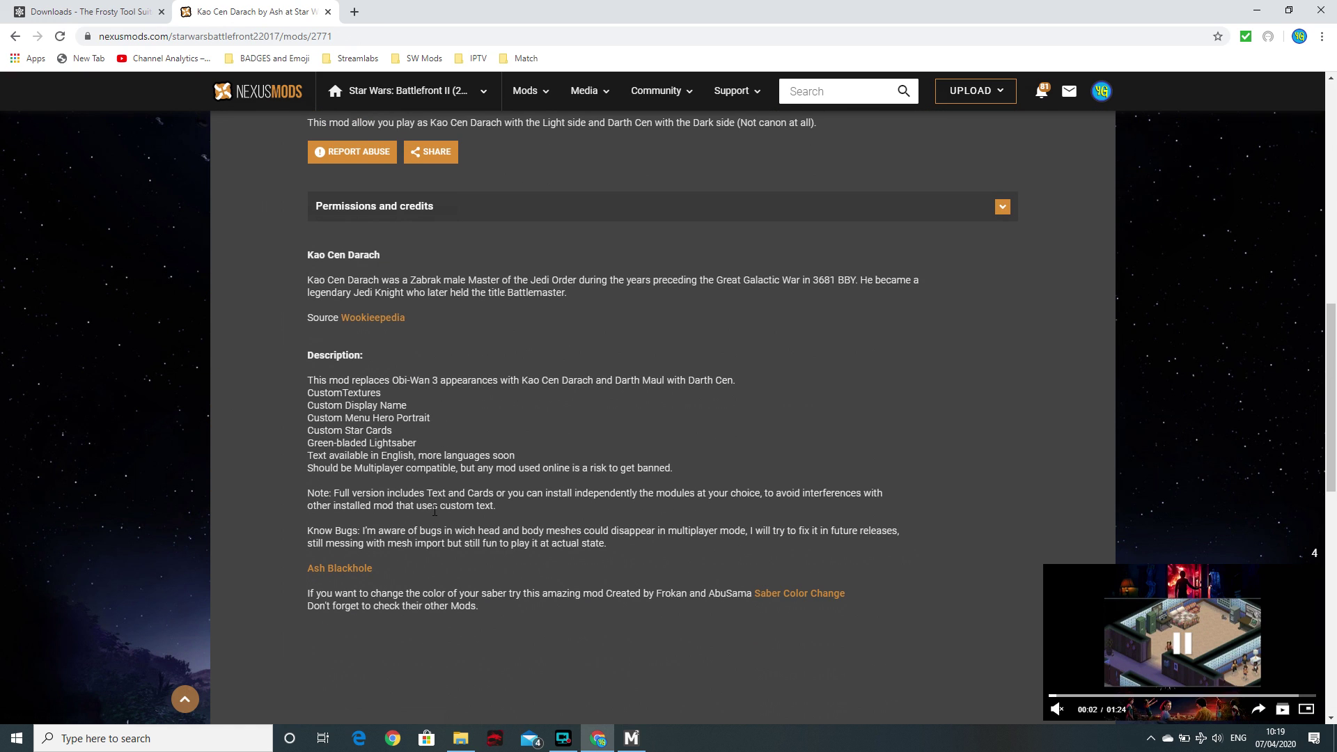
{"action": "scroll", "coordinate": [608, 376], "scroll_direction": "up", "scroll_amount": 2}
{"action": "scroll", "coordinate": [788, 358], "scroll_direction": "up", "scroll_amount": 3}
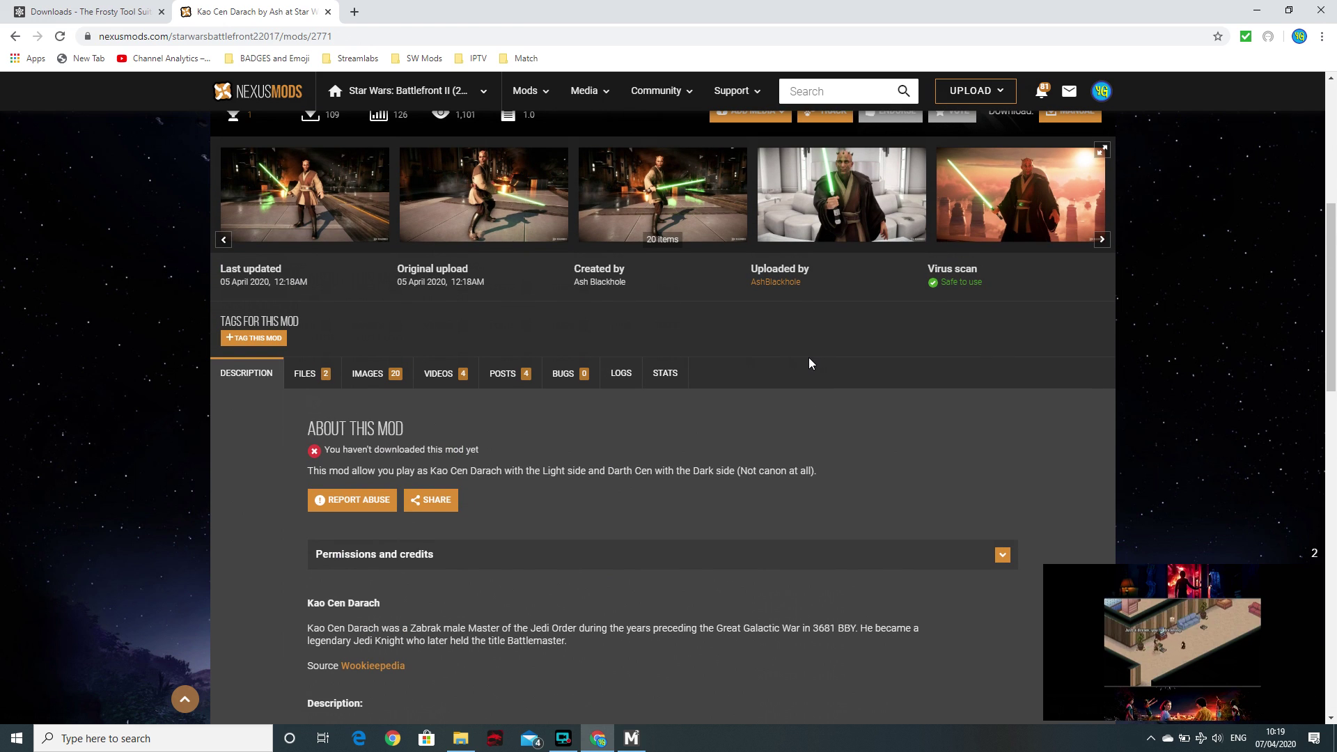
{"action": "scroll", "coordinate": [788, 341], "scroll_direction": "up", "scroll_amount": 3}
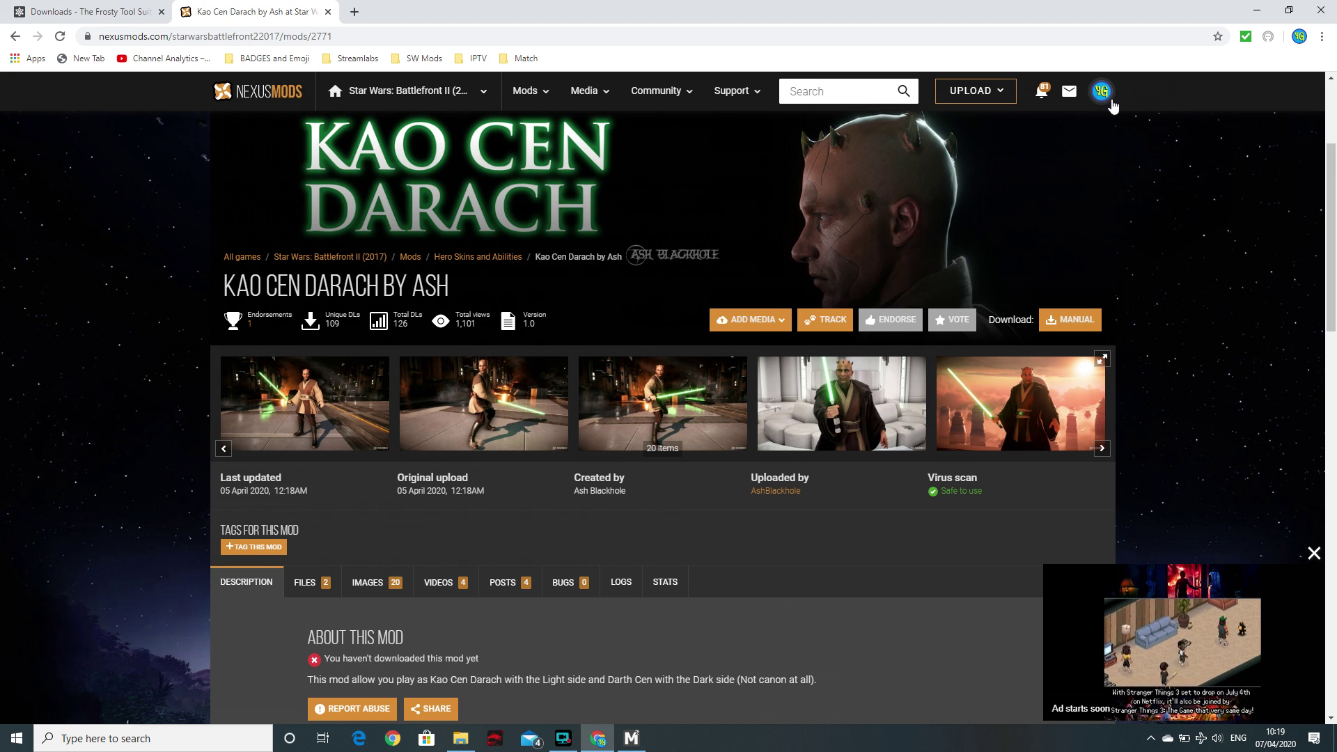
- Download the Kao Cen Darach 1.0 archive with the free slow option and extract it with 7-Zip into its own folder in Characters 2020
{"action": "left_click", "coordinate": [1079, 322]}
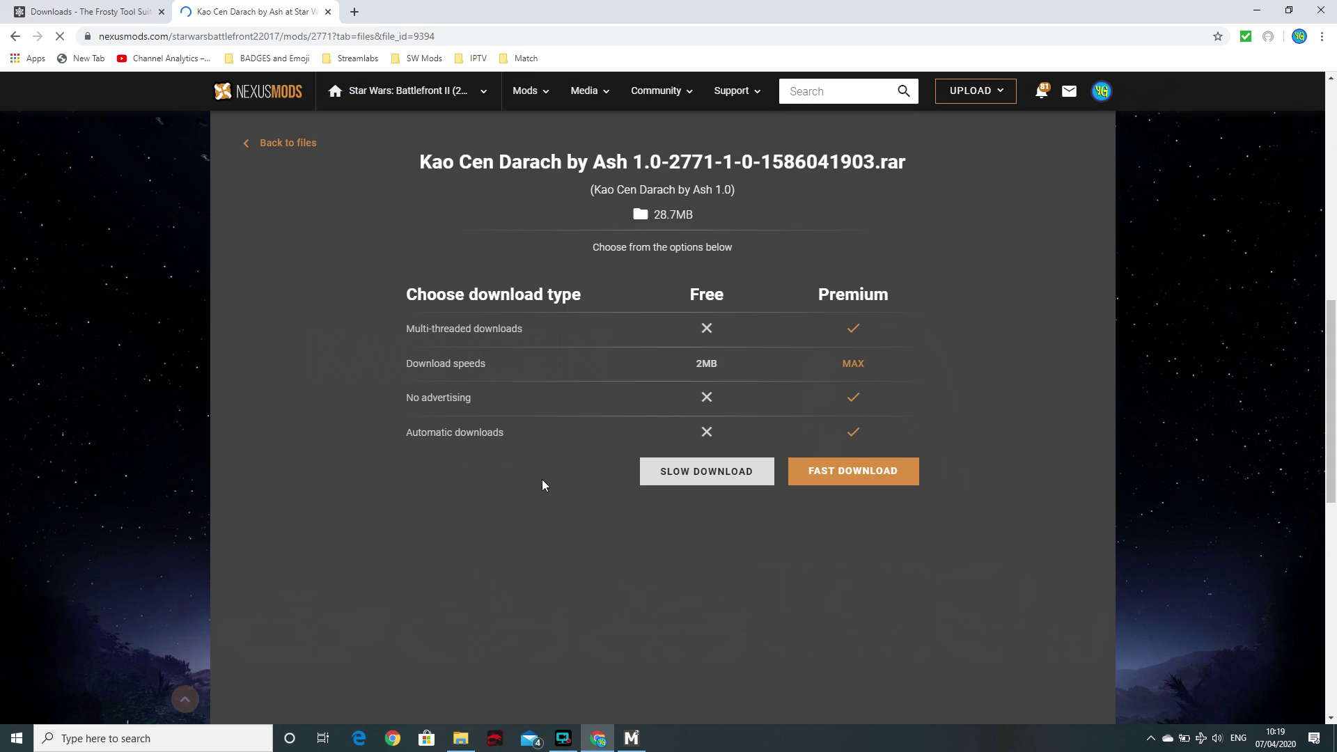
{"action": "left_click", "coordinate": [672, 477]}
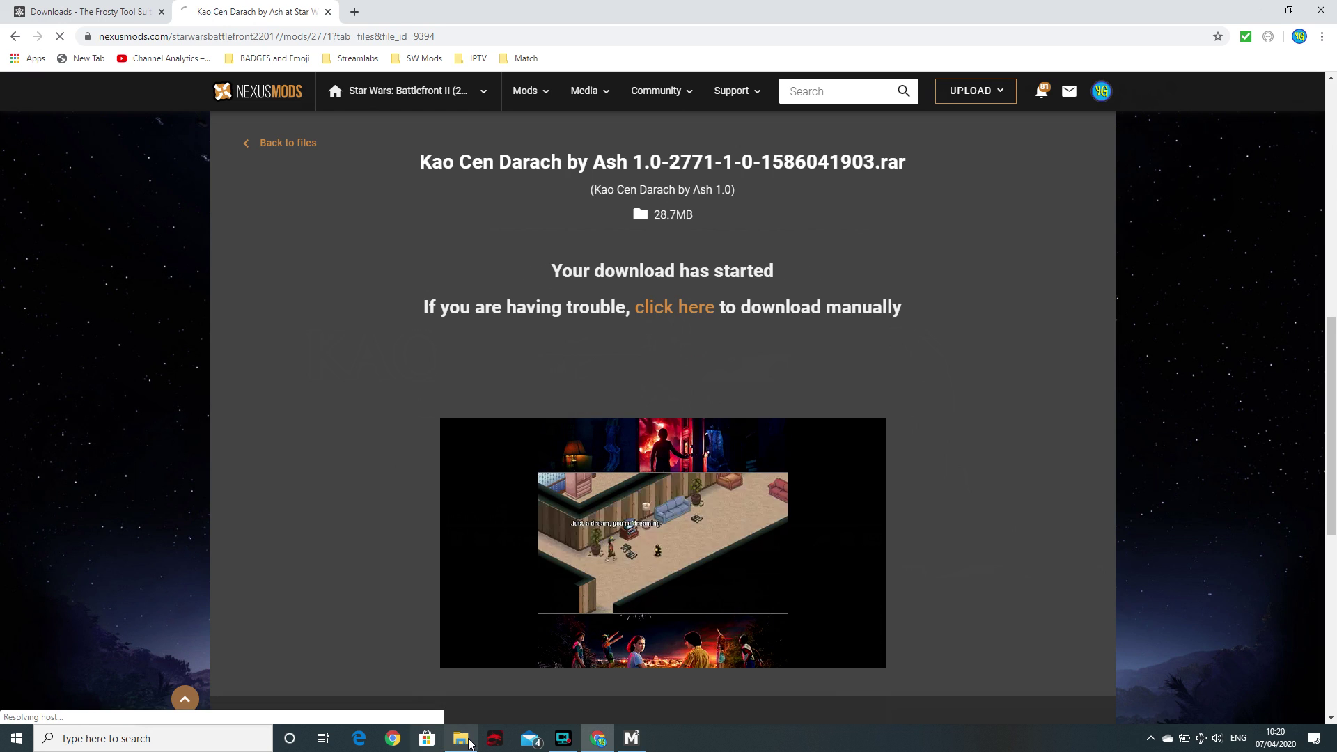
{"action": "mouse_move", "coordinate": [470, 742]}
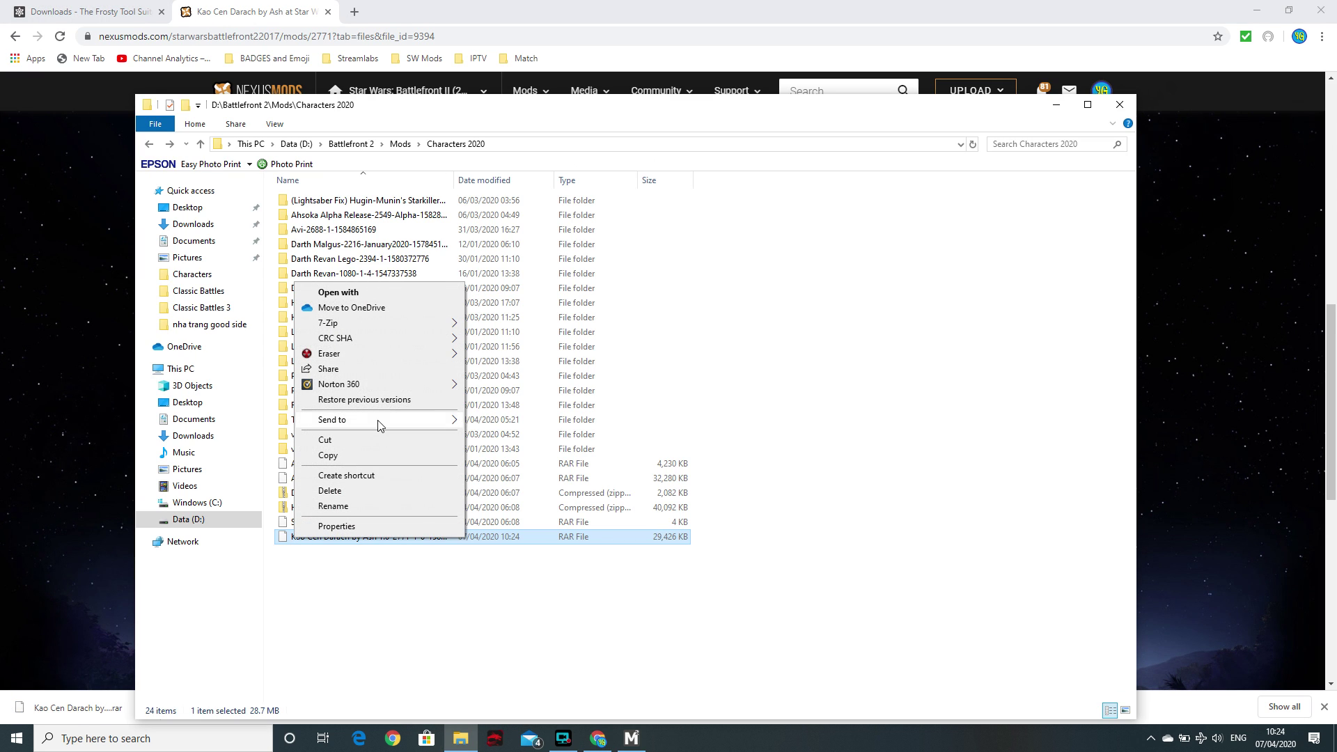
{"action": "mouse_move", "coordinate": [381, 329]}
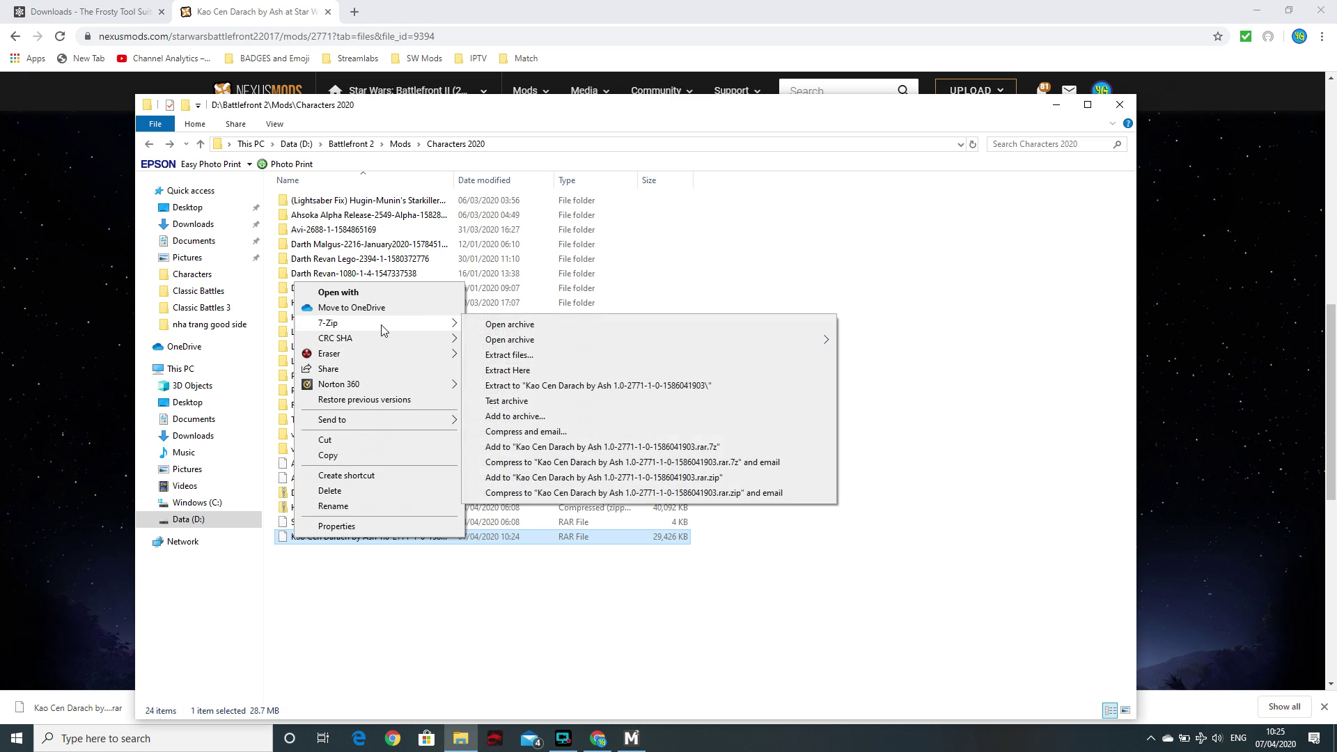
{"action": "left_click", "coordinate": [530, 362]}
{"action": "left_click", "coordinate": [659, 454]}
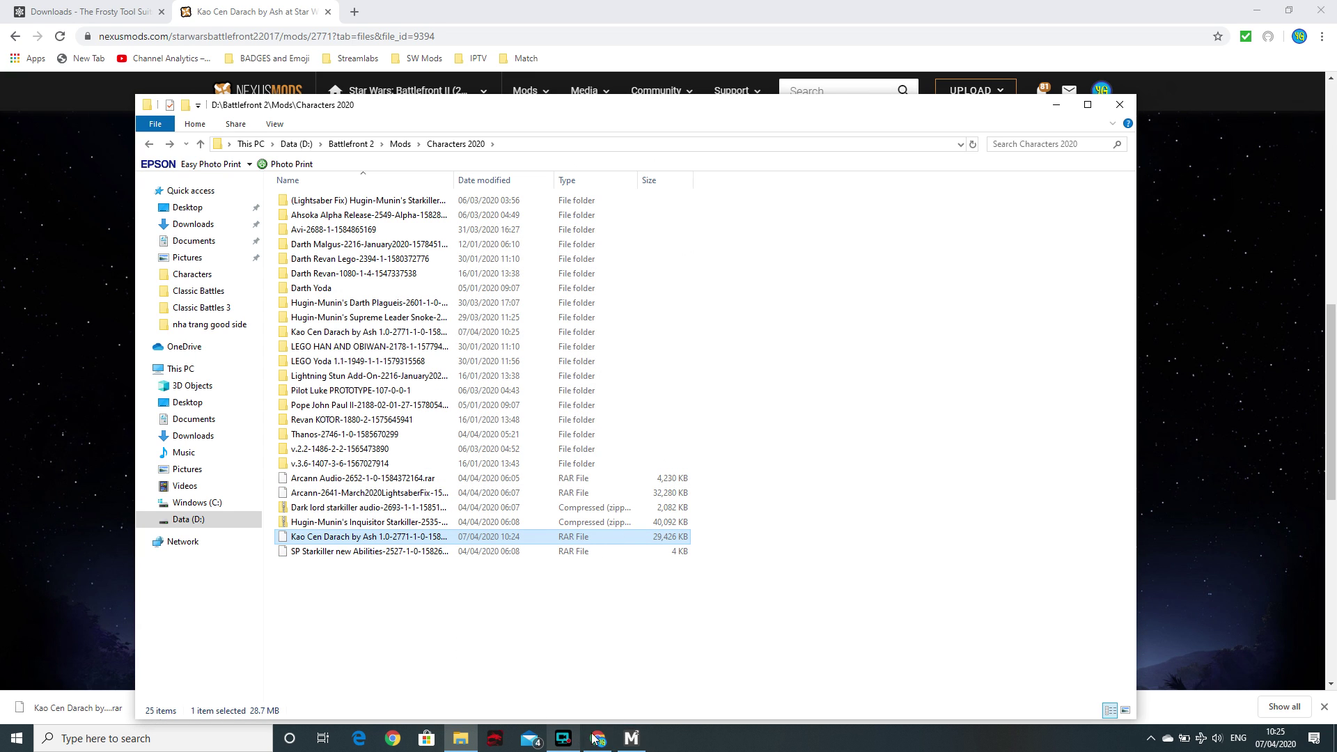
- Switch to Frosty Mod Manager and import the Kao Cen Darach FBMOD file from its extracted folder in D:\Battlefront 2\Mods\Characters 2020
{"action": "left_click", "coordinate": [630, 738]}
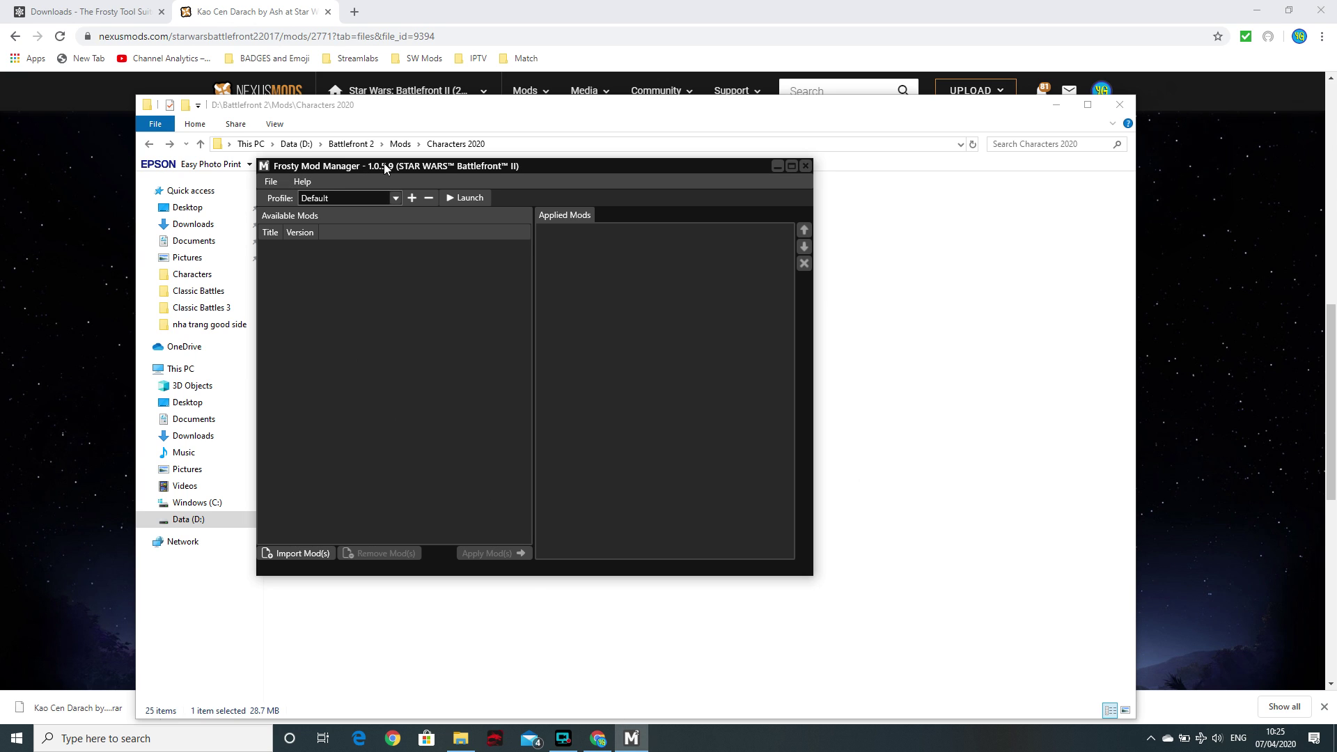
{"action": "left_click", "coordinate": [283, 554]}
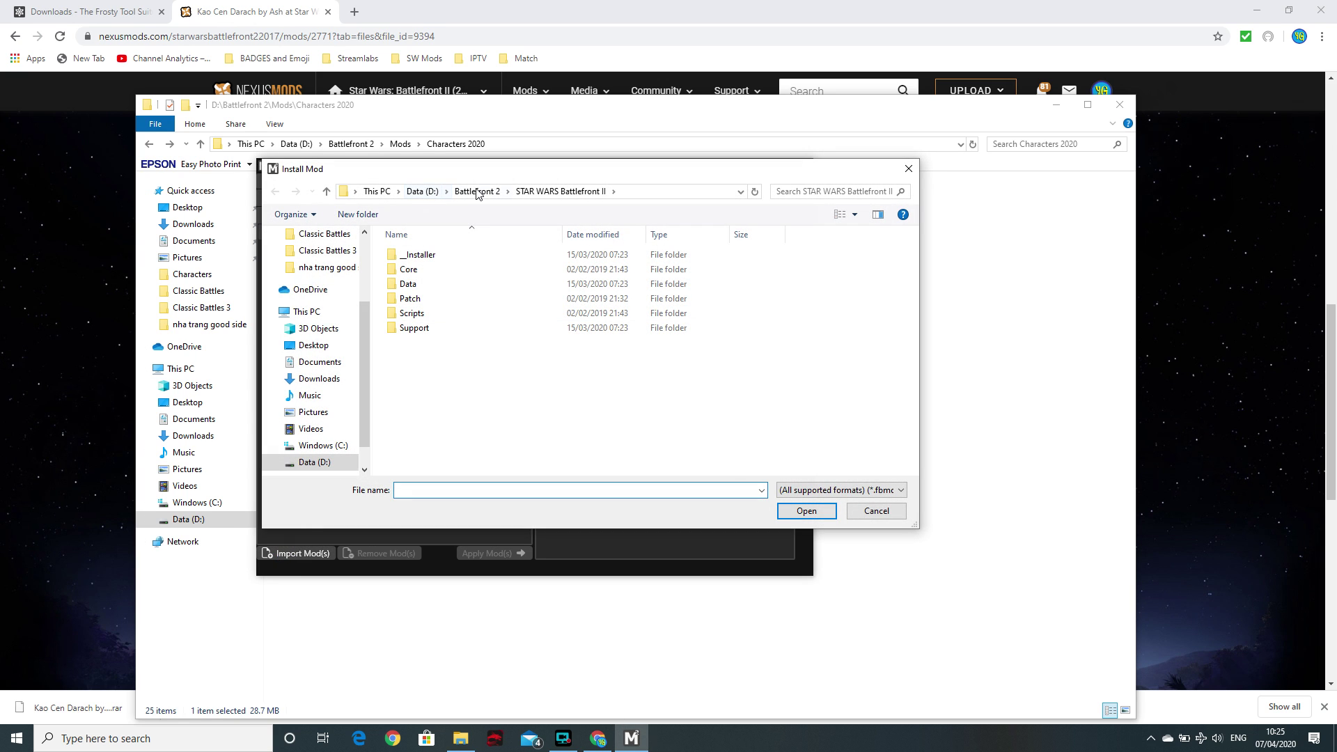
{"action": "left_click", "coordinate": [478, 191]}
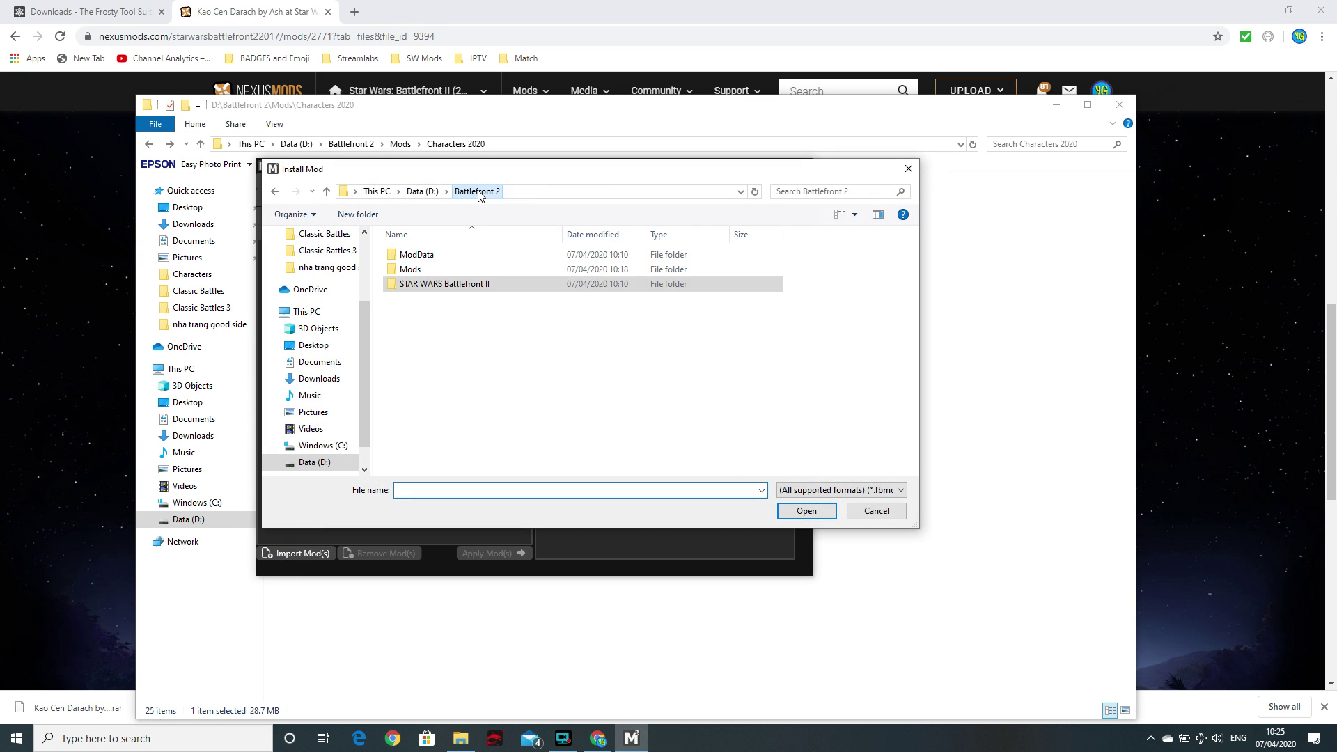
{"action": "double_click", "coordinate": [410, 268]}
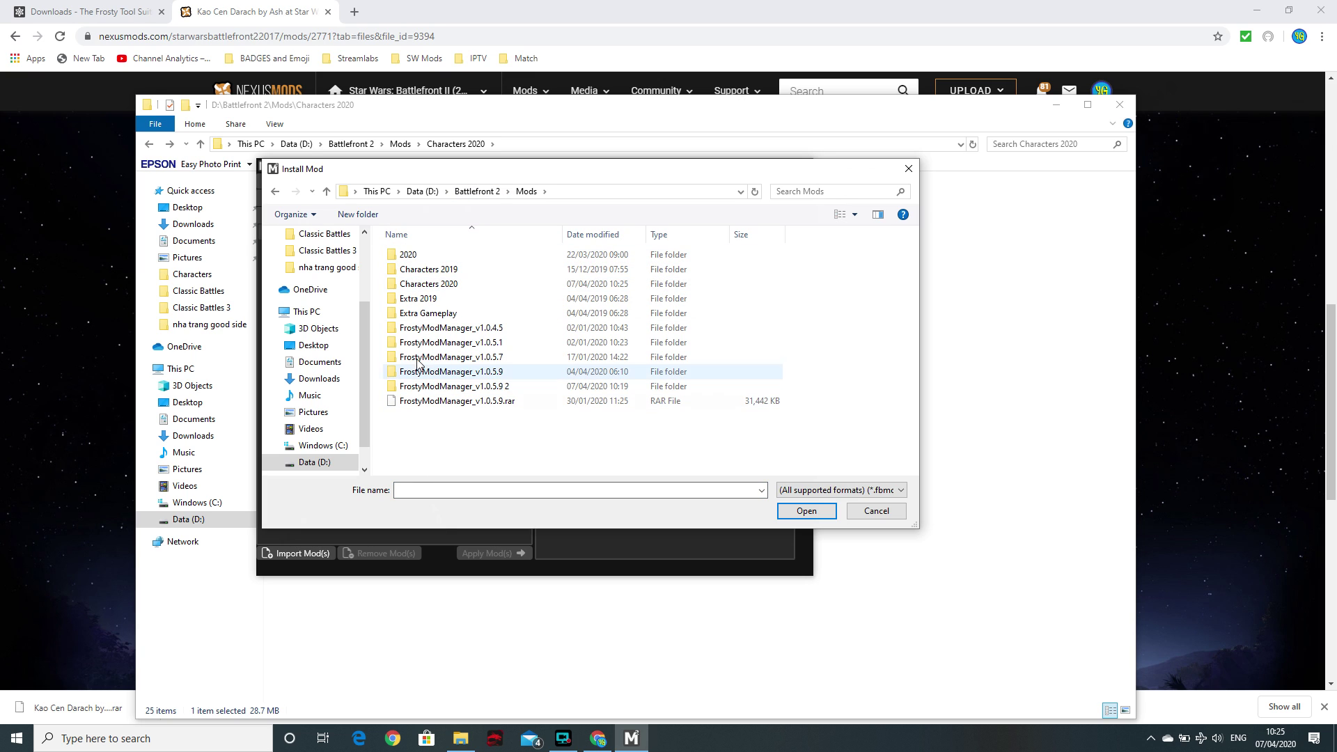
{"action": "double_click", "coordinate": [428, 283]}
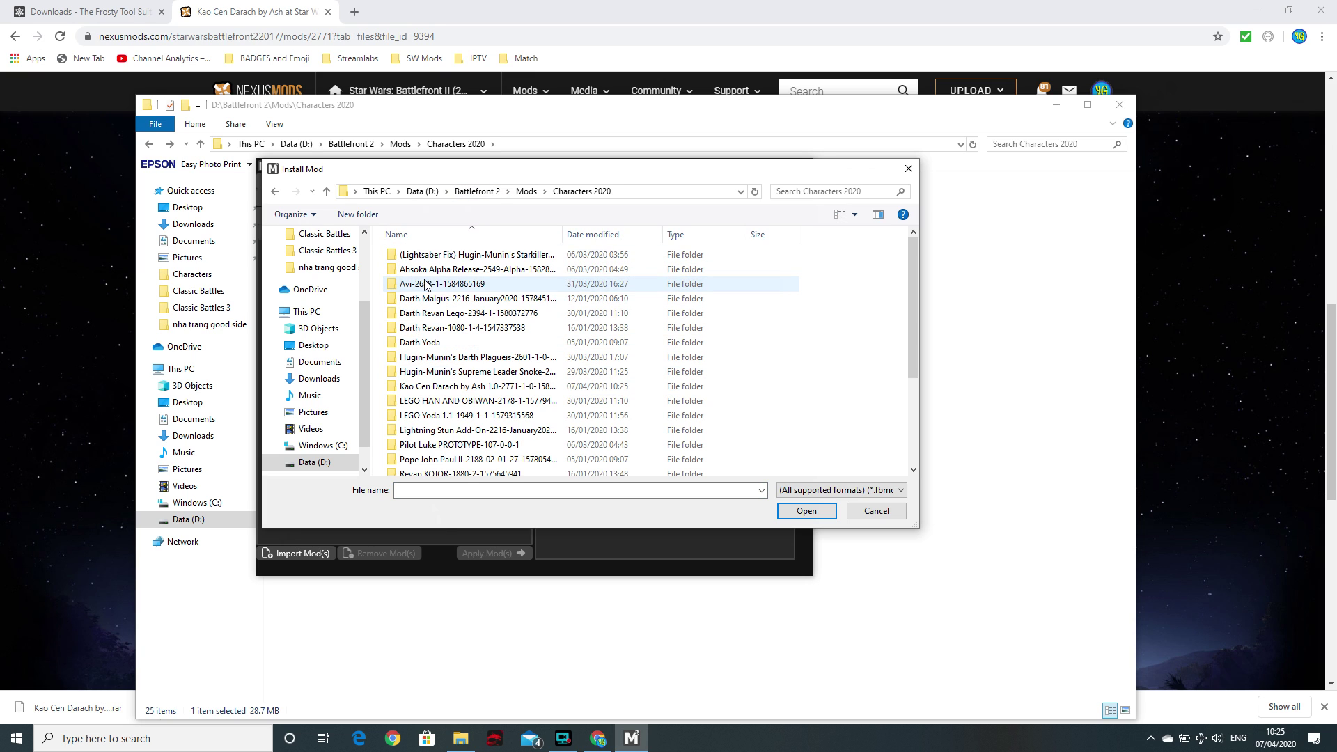
{"action": "double_click", "coordinate": [418, 386]}
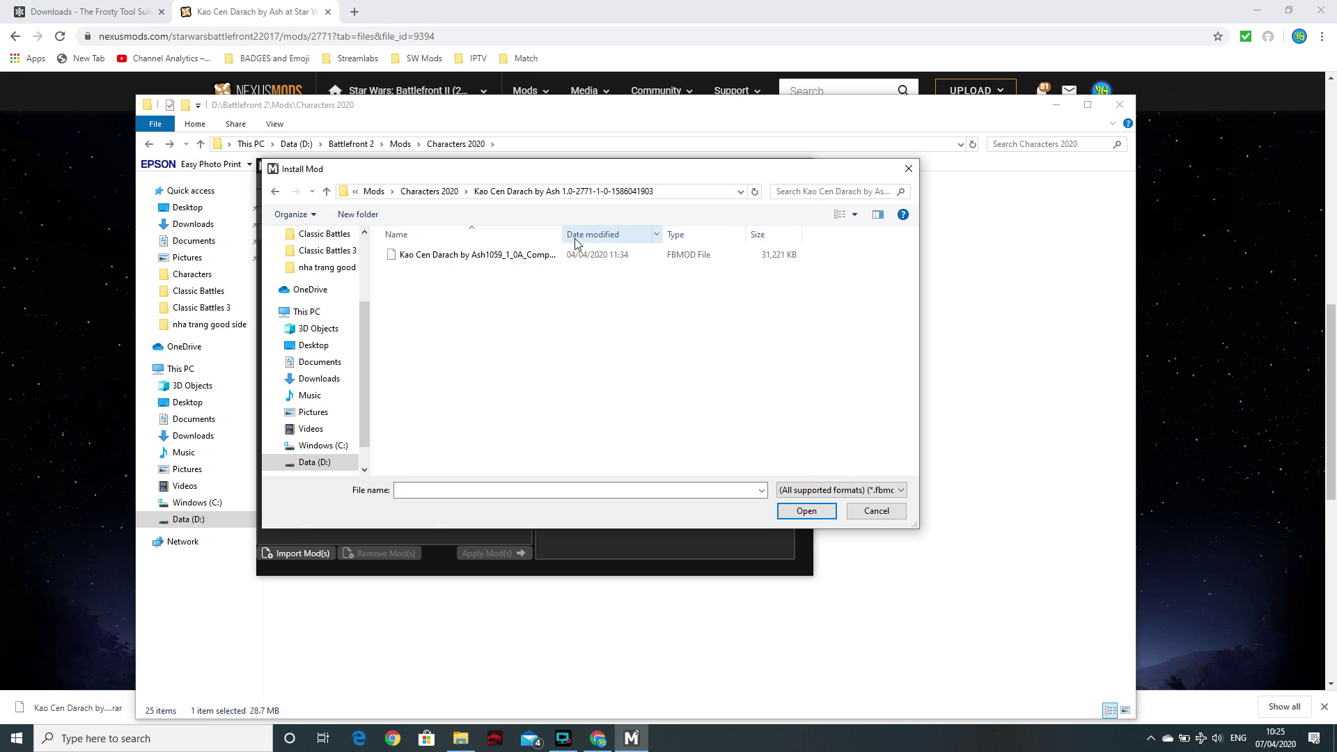
{"action": "double_click", "coordinate": [431, 255]}
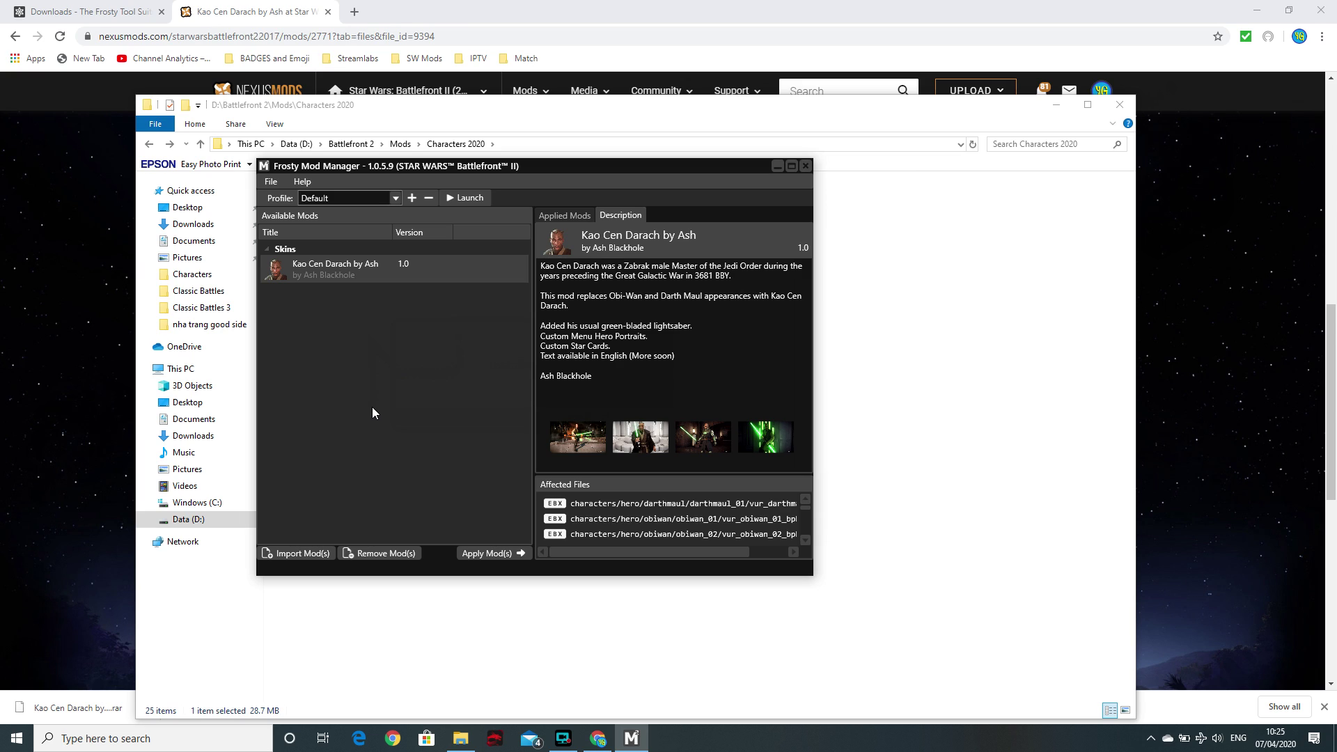
- Apply the imported Kao Cen Darach mod to the Default profile, review its description and launch the game
{"action": "left_click", "coordinate": [482, 552]}
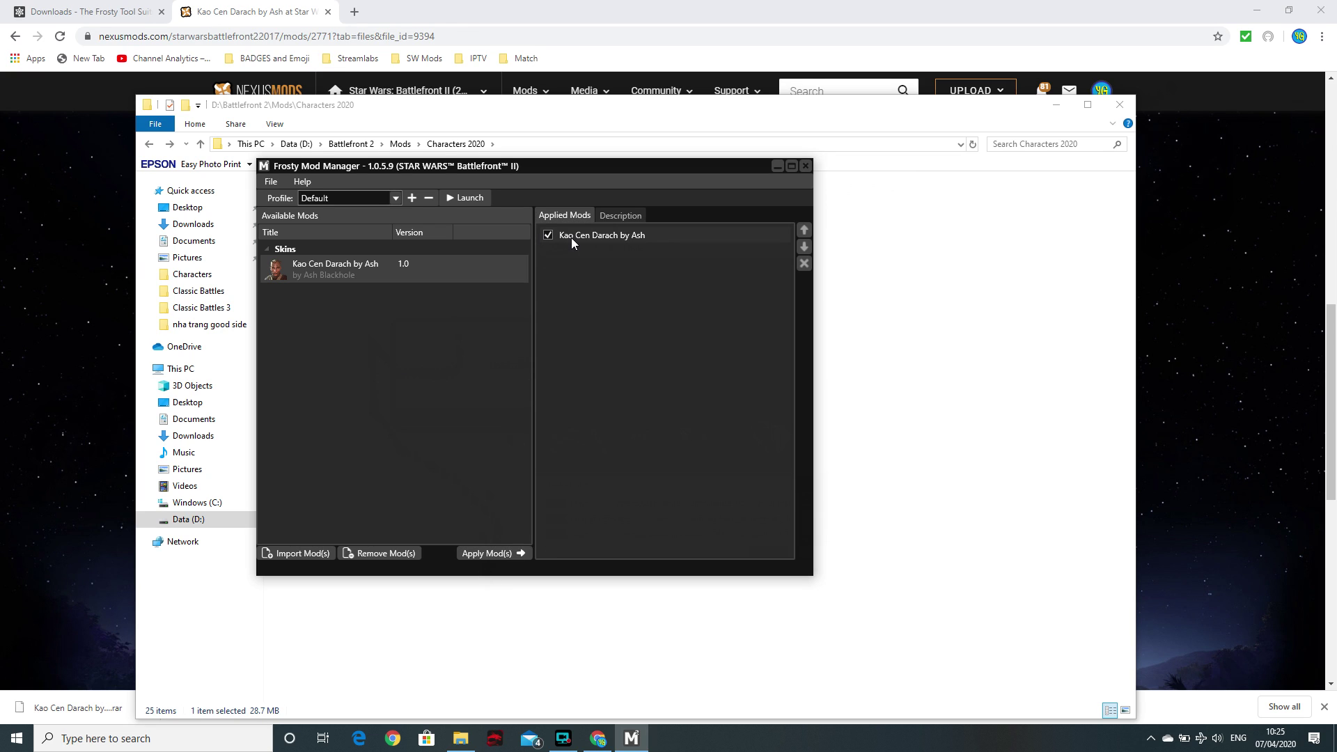
{"action": "left_click", "coordinate": [630, 215]}
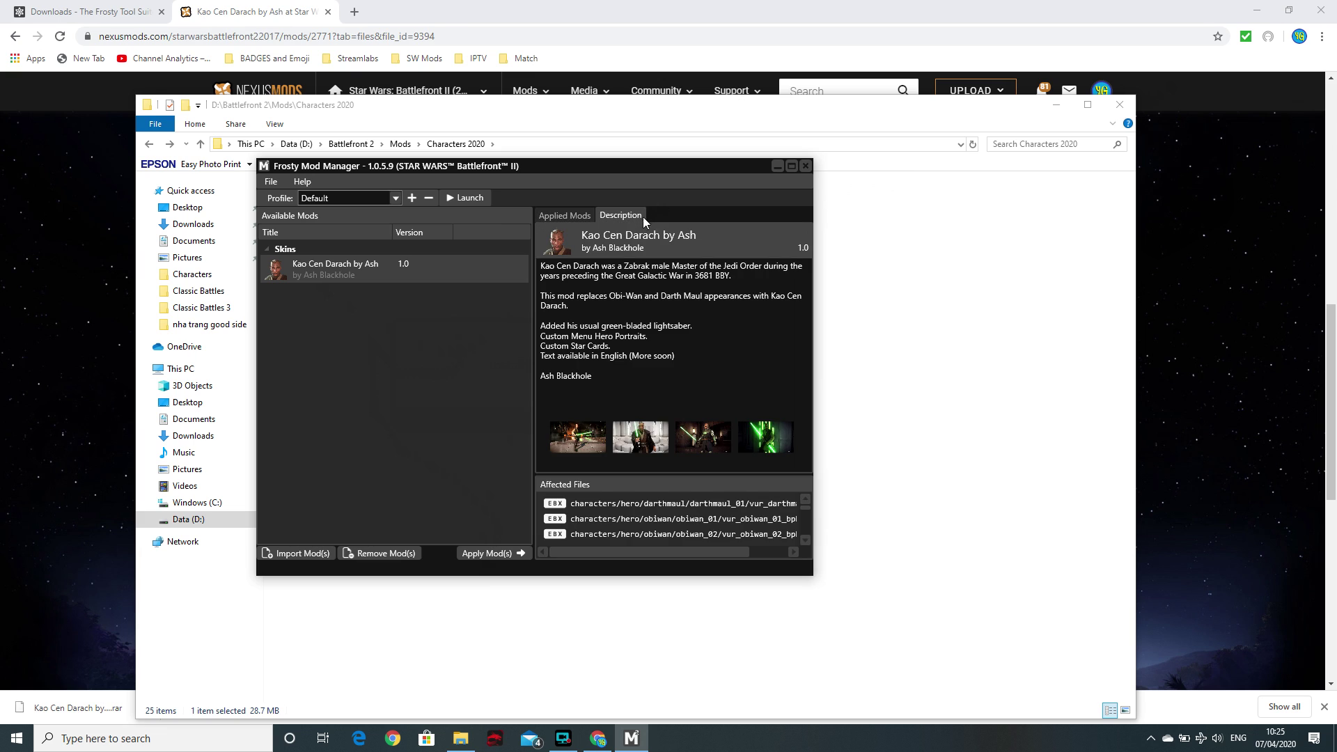
{"action": "left_click", "coordinate": [464, 200]}
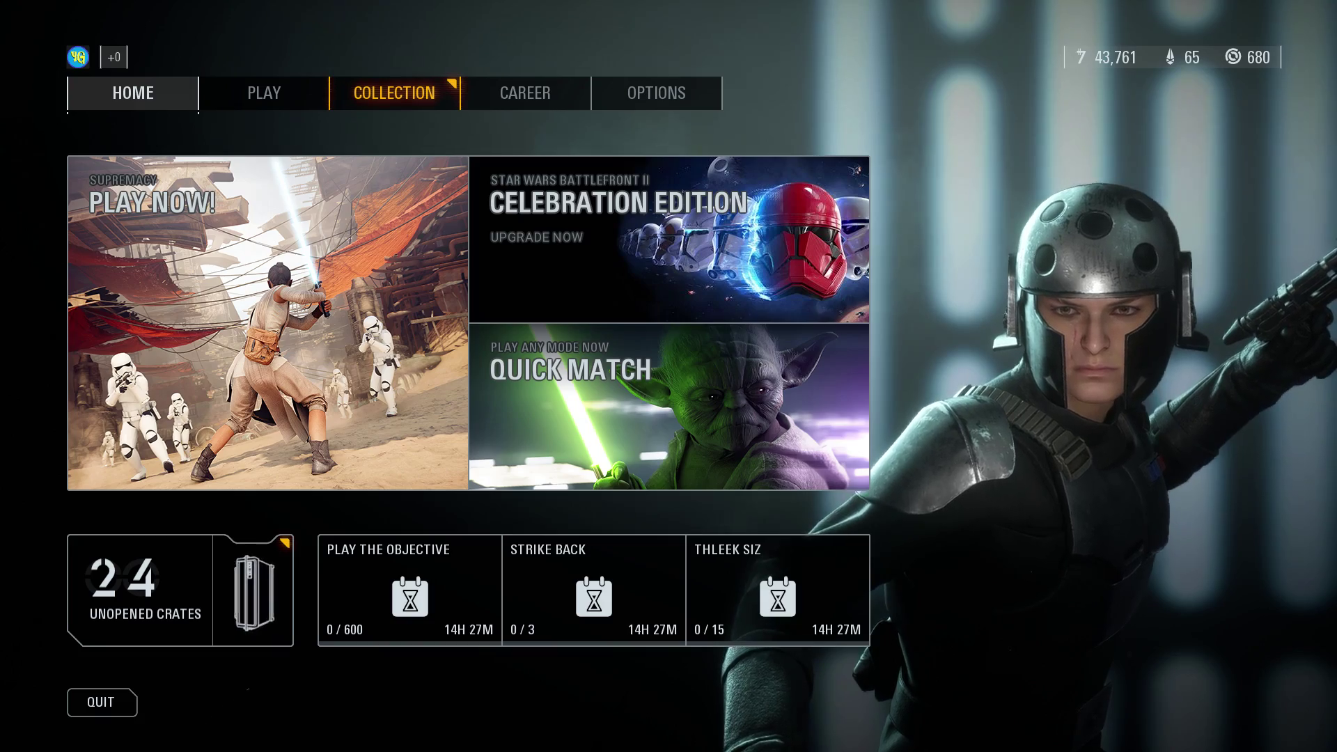
- Inspect the Darth Cen character among the heroes in the game's collection and look through the neighbouring heroes
{"action": "left_click", "coordinate": [394, 93]}
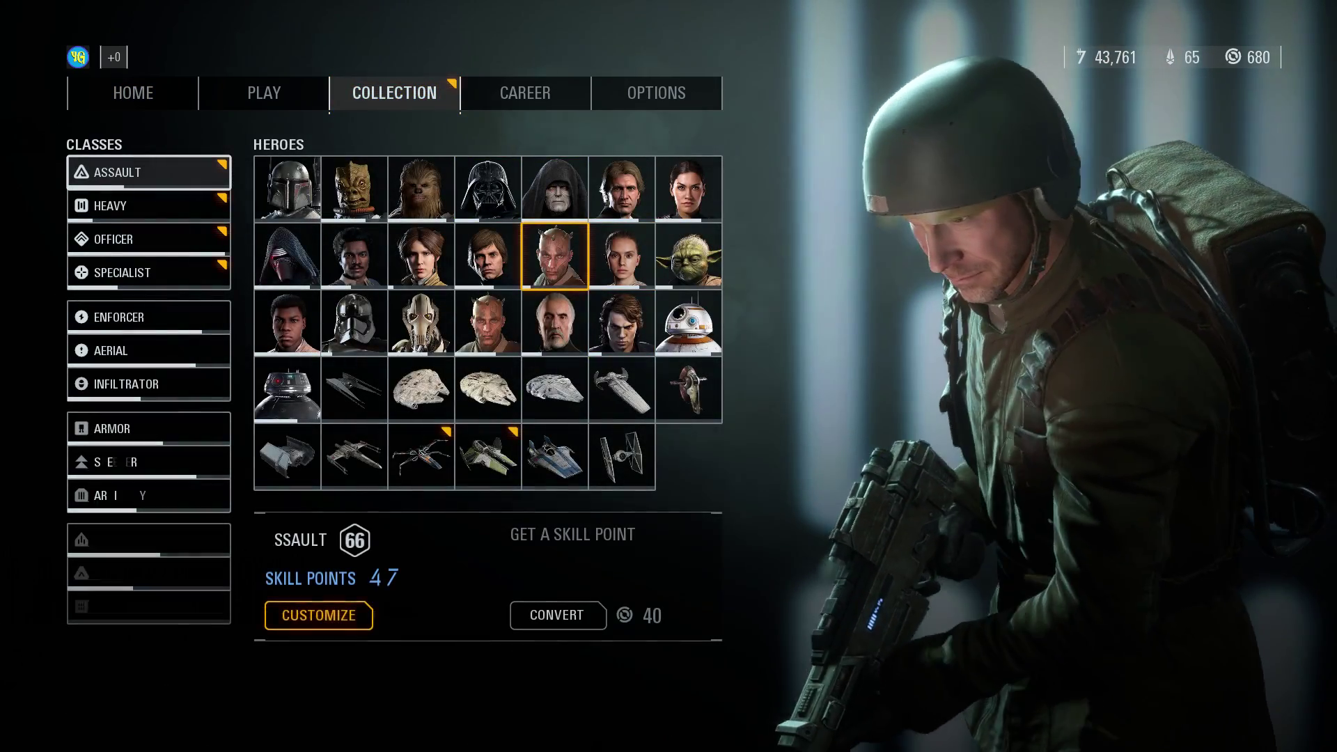
{"action": "left_click", "coordinate": [554, 255]}
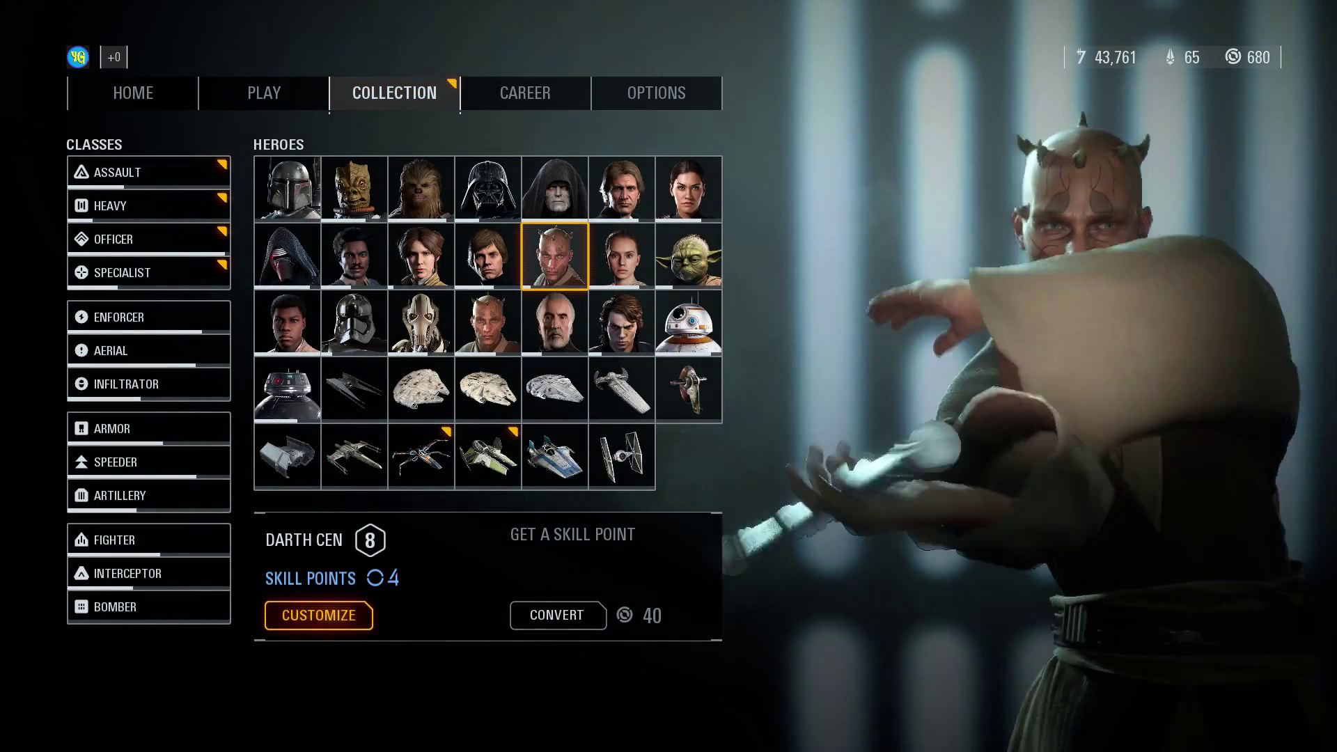
{"action": "key", "text": "Down"}
{"action": "key", "text": "Down"}
{"action": "key", "text": "Right"}
{"action": "key", "text": "Right"}
{"action": "key", "text": "Up"}
{"action": "key", "text": "Left"}
{"action": "key", "text": "Left"}
{"action": "key", "text": "Left"}
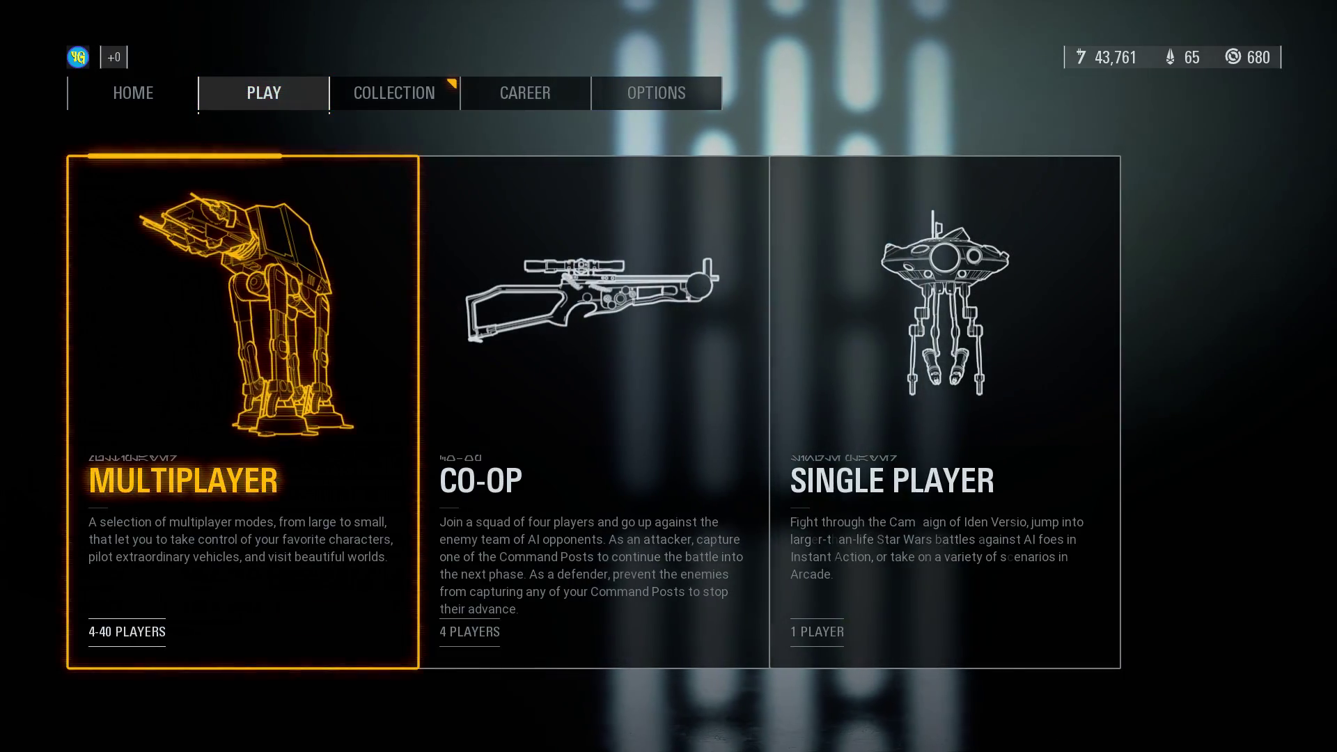
- Start a single-player Arcade match with the modded Kao Cen Darach character
{"action": "key", "text": "Return"}
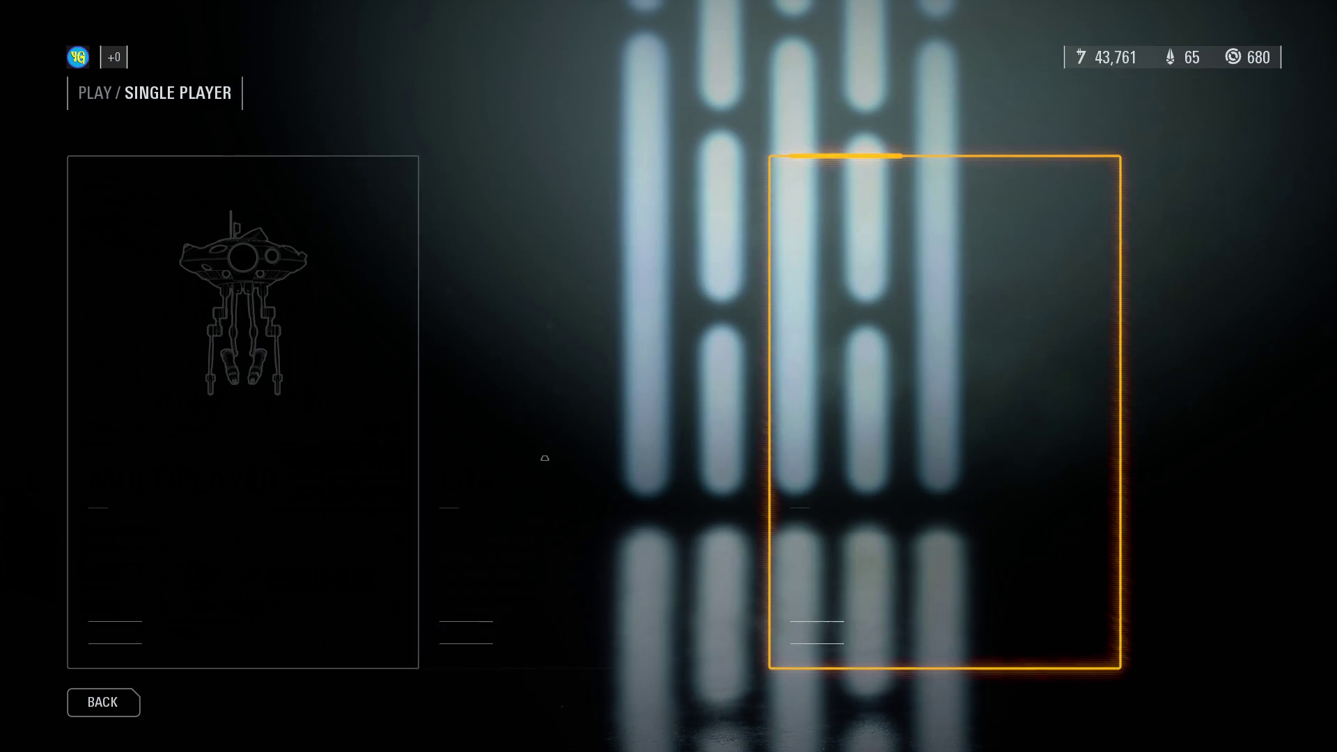
{"action": "key", "text": "Return"}
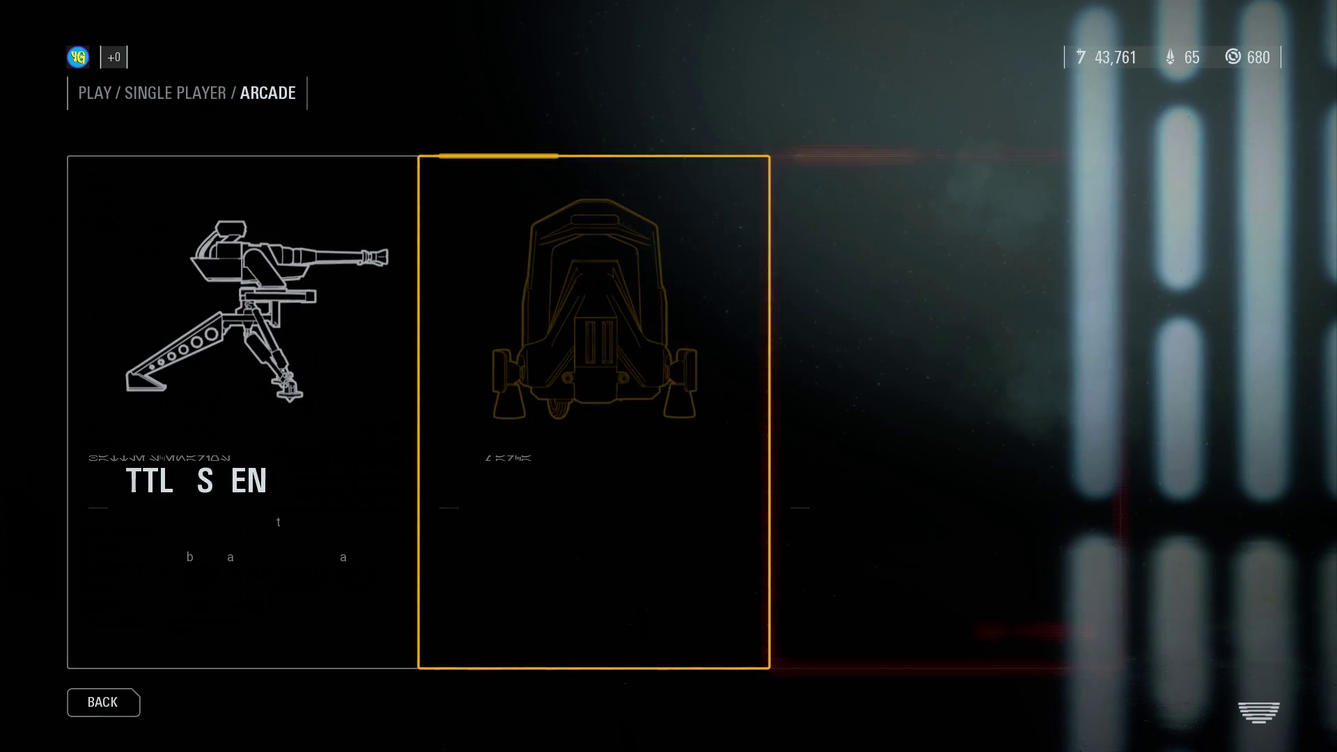
{"action": "key", "text": "Return"}
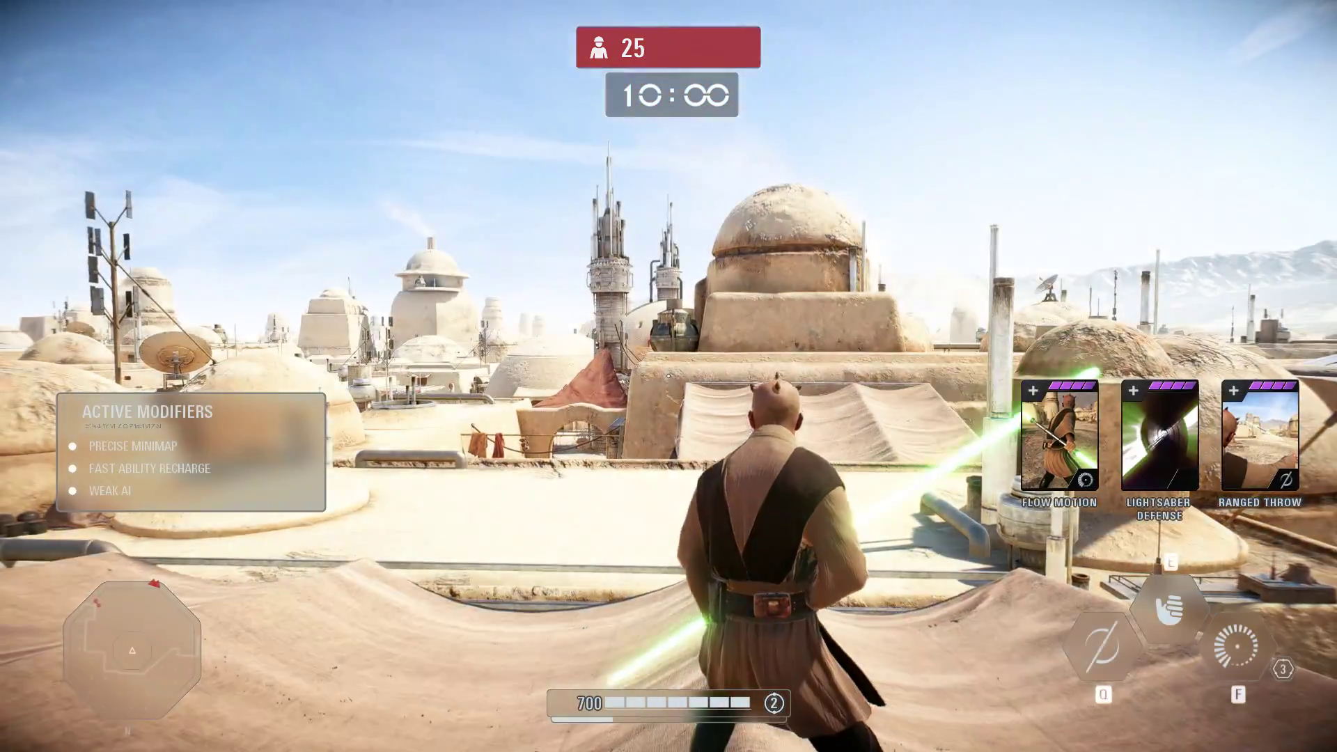
- Run and jump the modded character across the desert town's rooftops and down into the street
{"action": "key", "text": "w"}
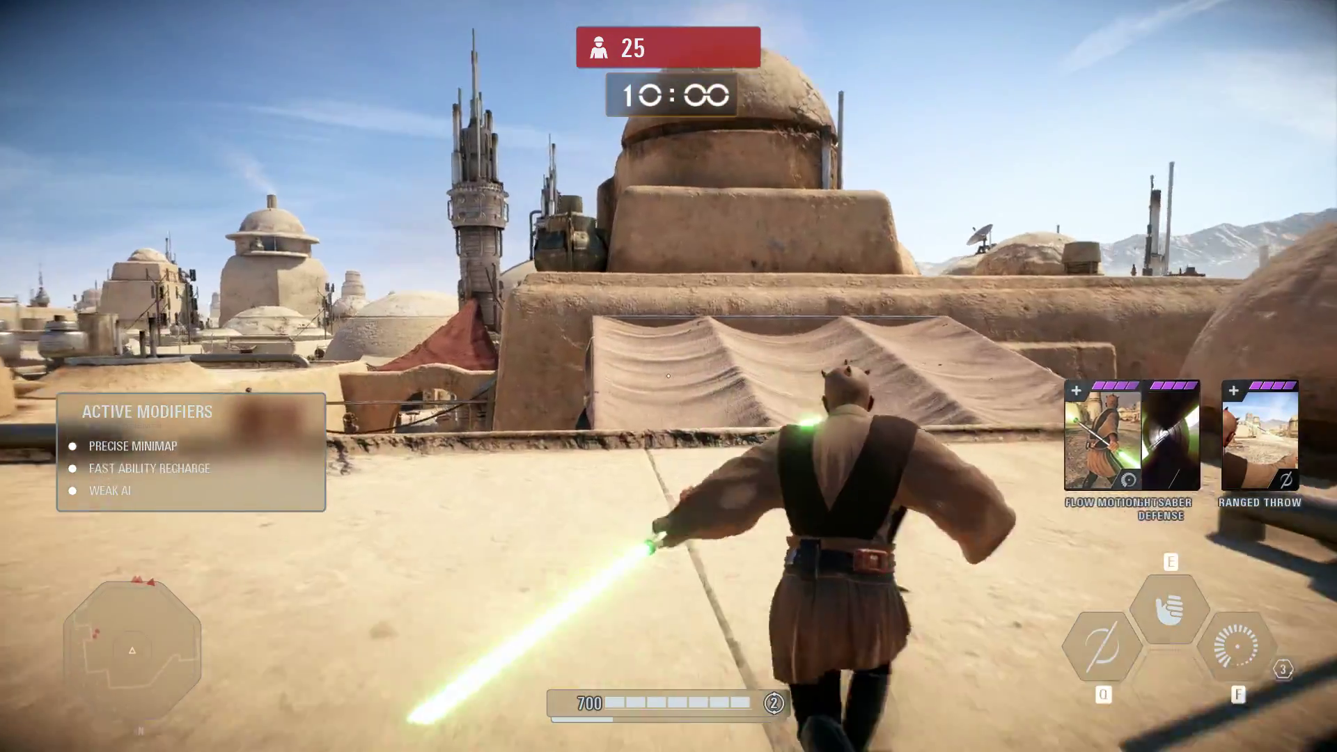
{"action": "key", "text": "w"}
{"action": "key", "text": "space"}
{"action": "key", "text": "space"}
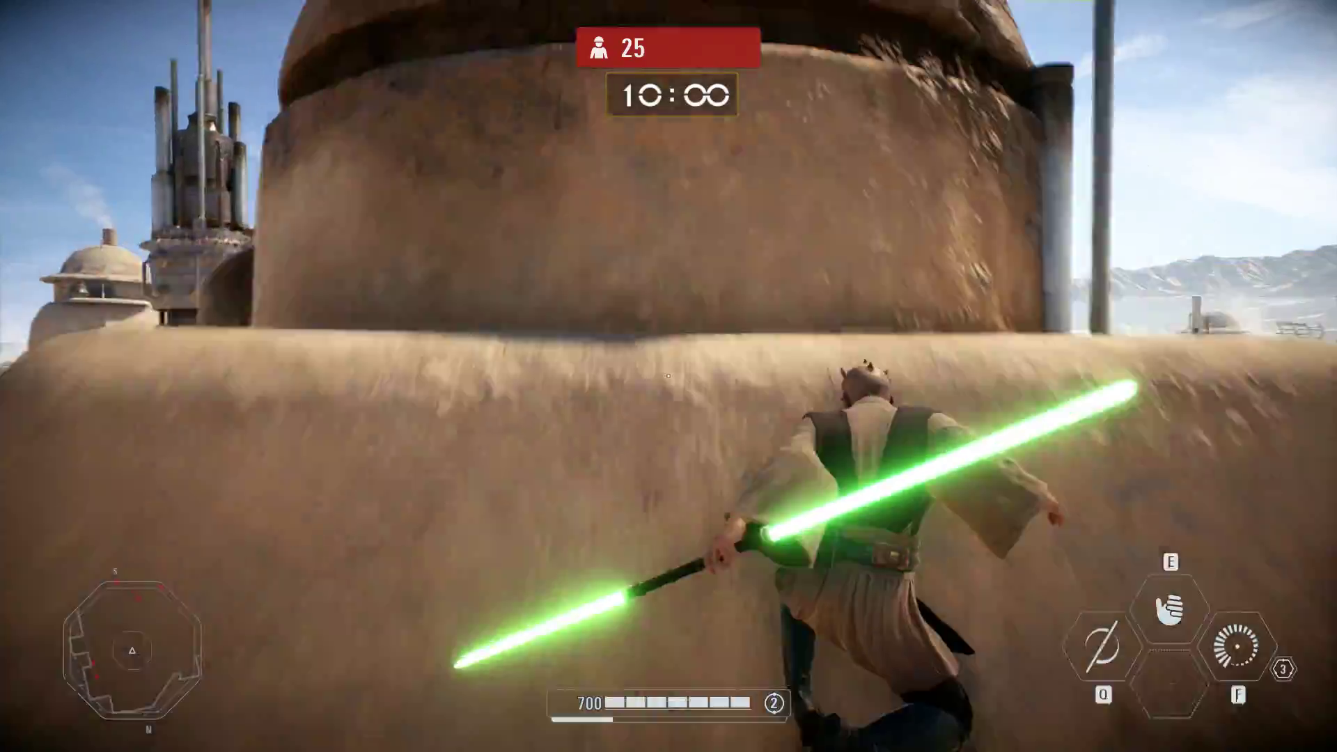
{"action": "key", "text": "w"}
{"action": "key", "text": "w"}
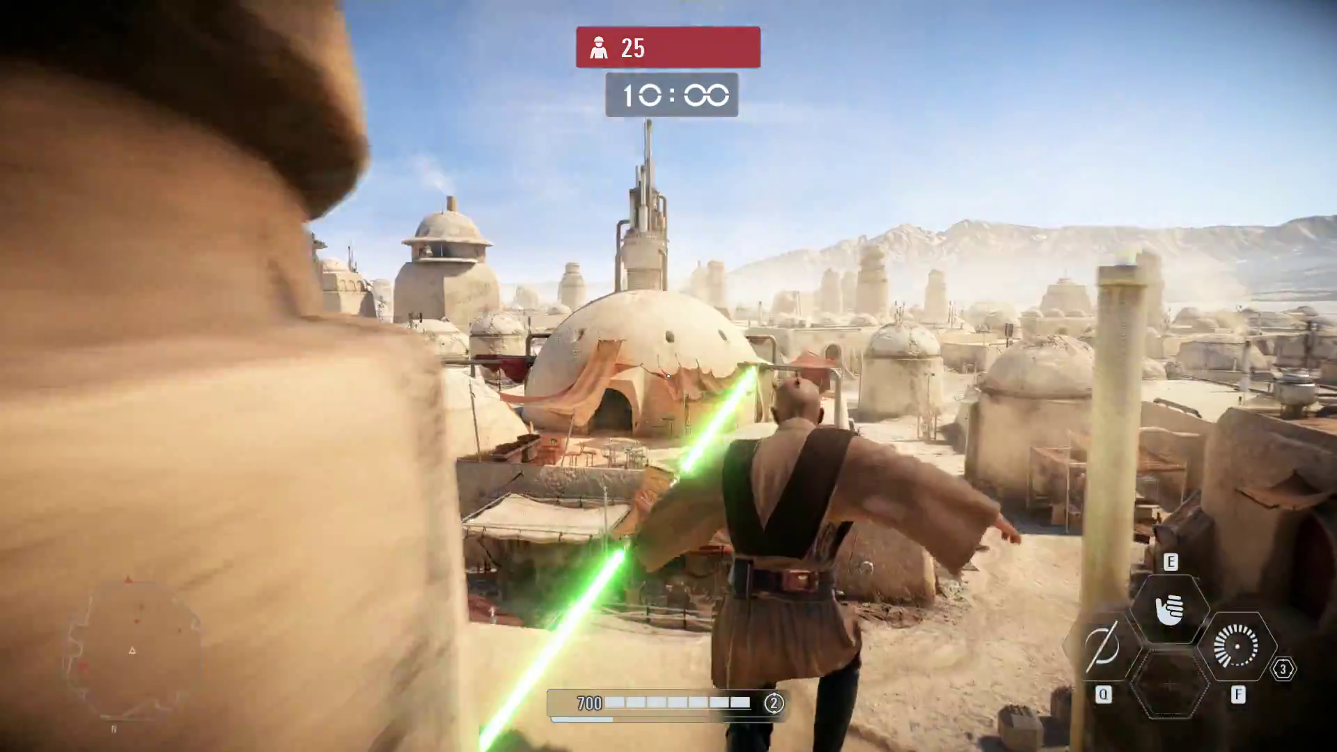
{"action": "key", "text": "space"}
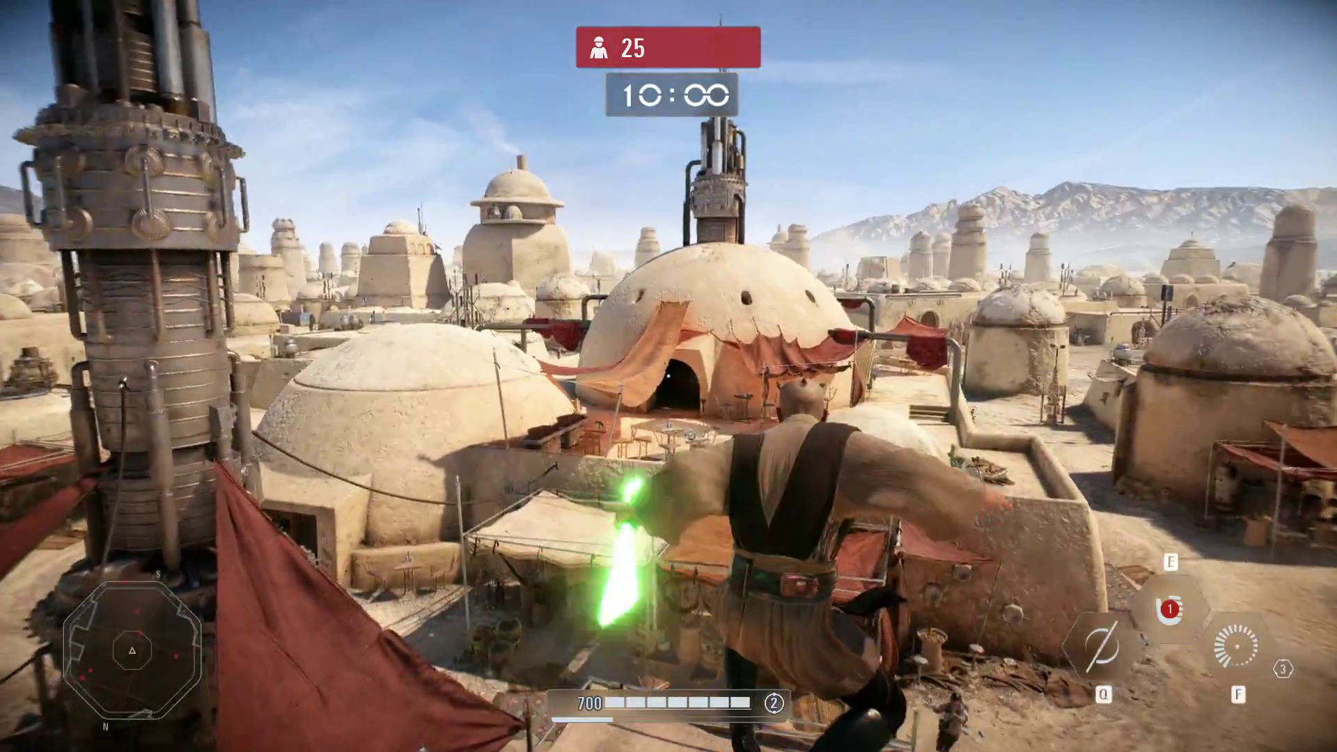
{"action": "key", "text": "w"}
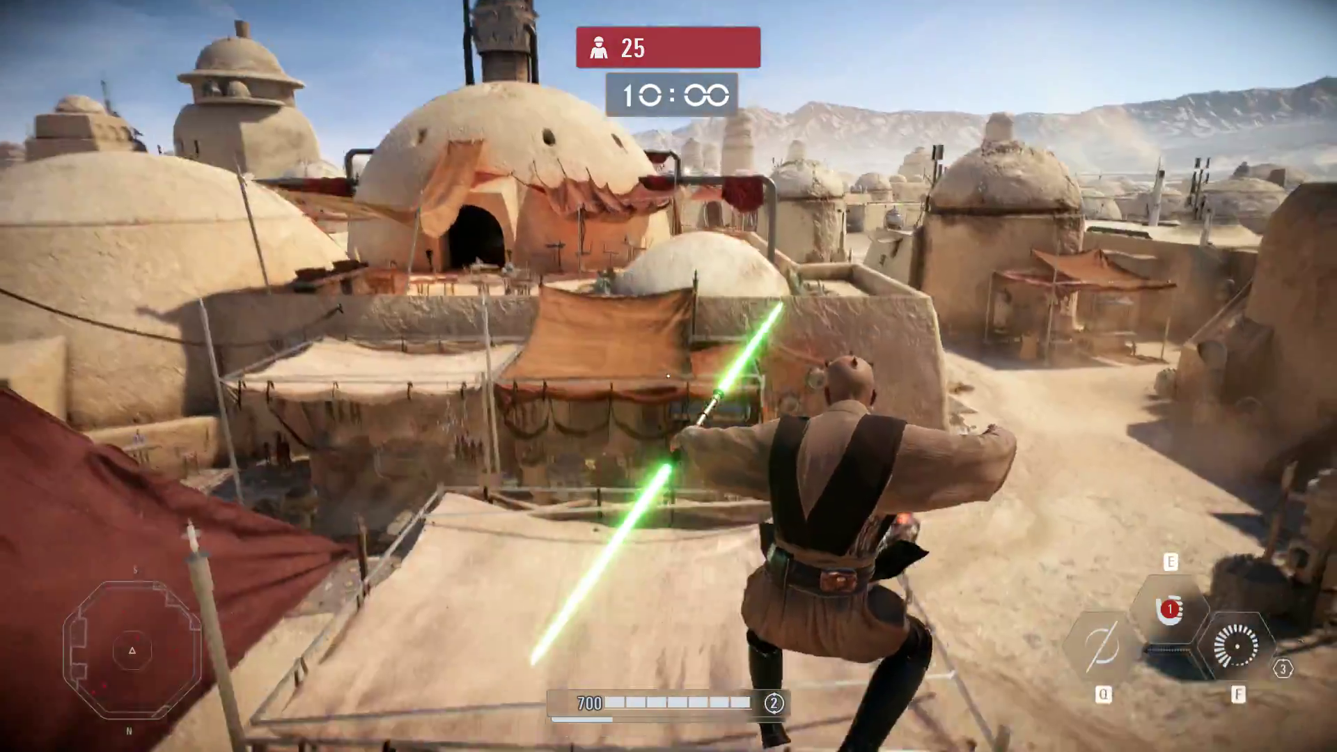
{"action": "key", "text": "w"}
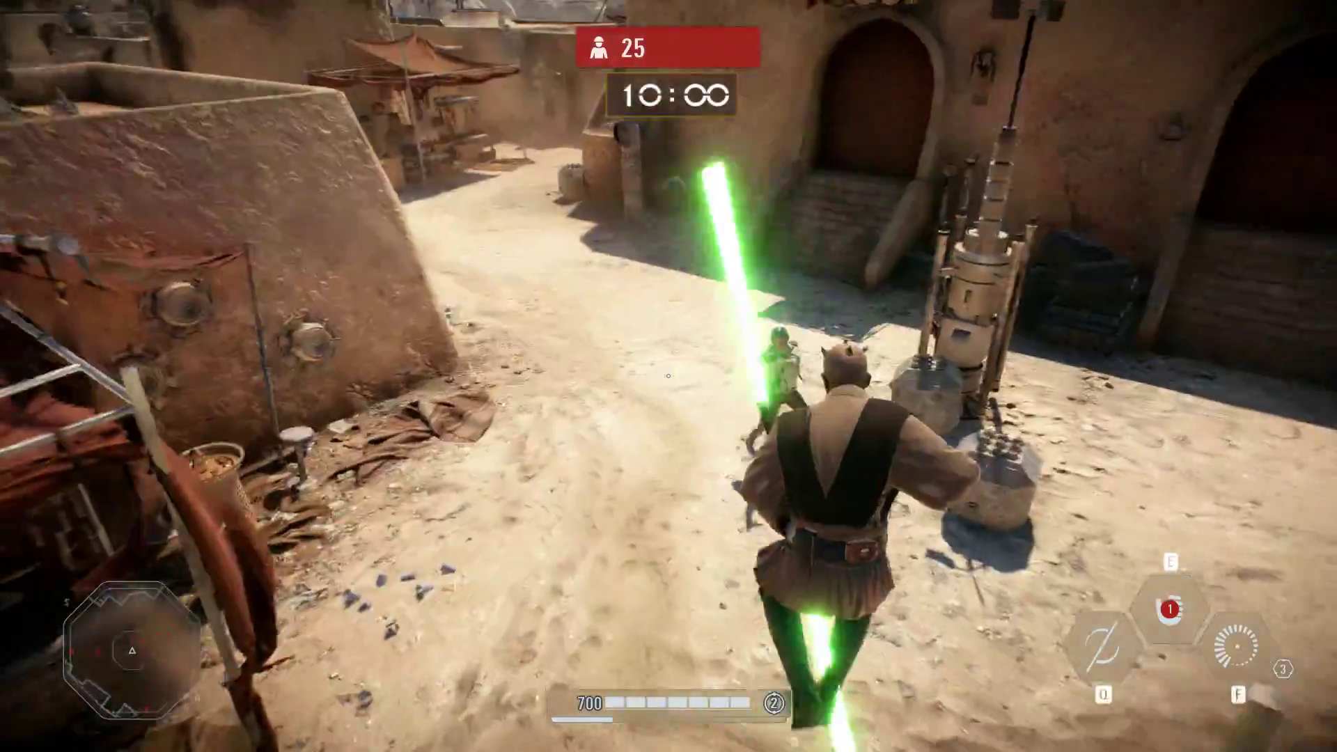
- Attack the street enemies with the lightsaber ability, advance into the market square and use Choke Hold on the soldiers there
{"action": "key", "text": "q"}
{"action": "key", "text": "w"}
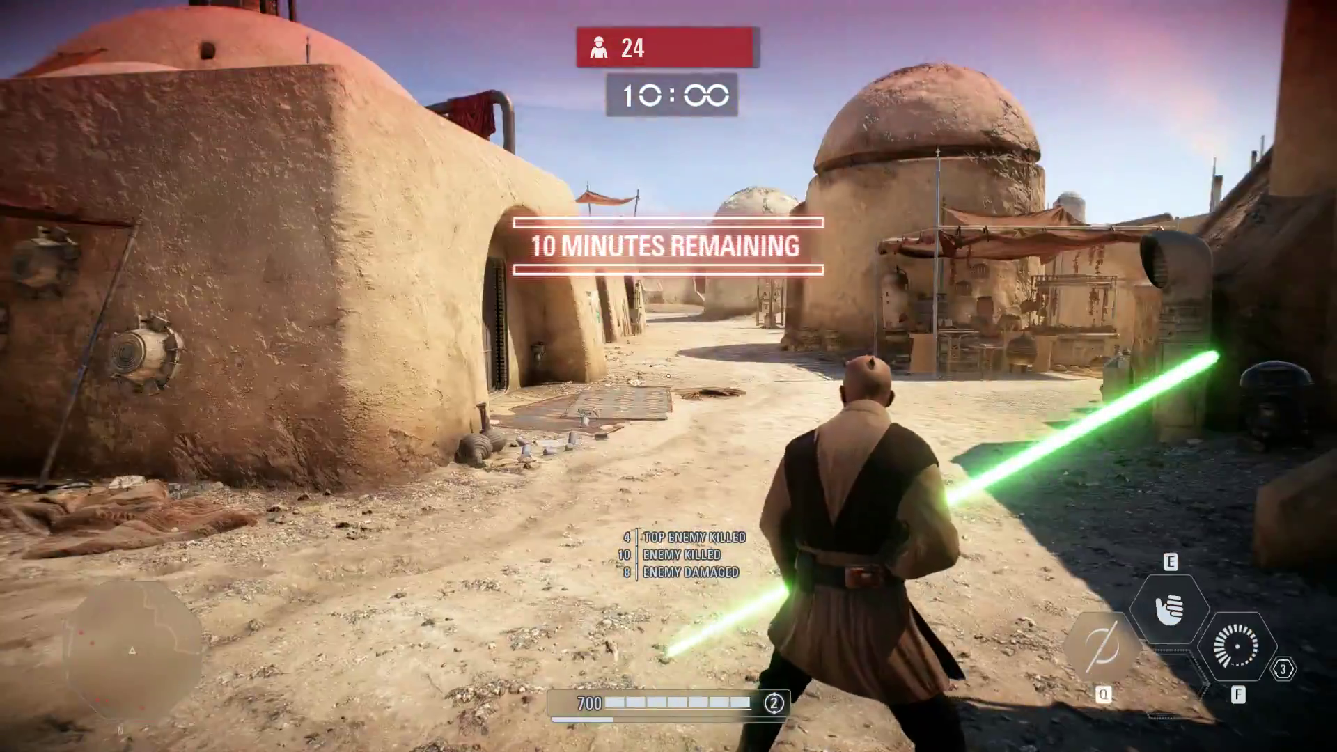
{"action": "key", "text": "w"}
{"action": "key", "text": "w"}
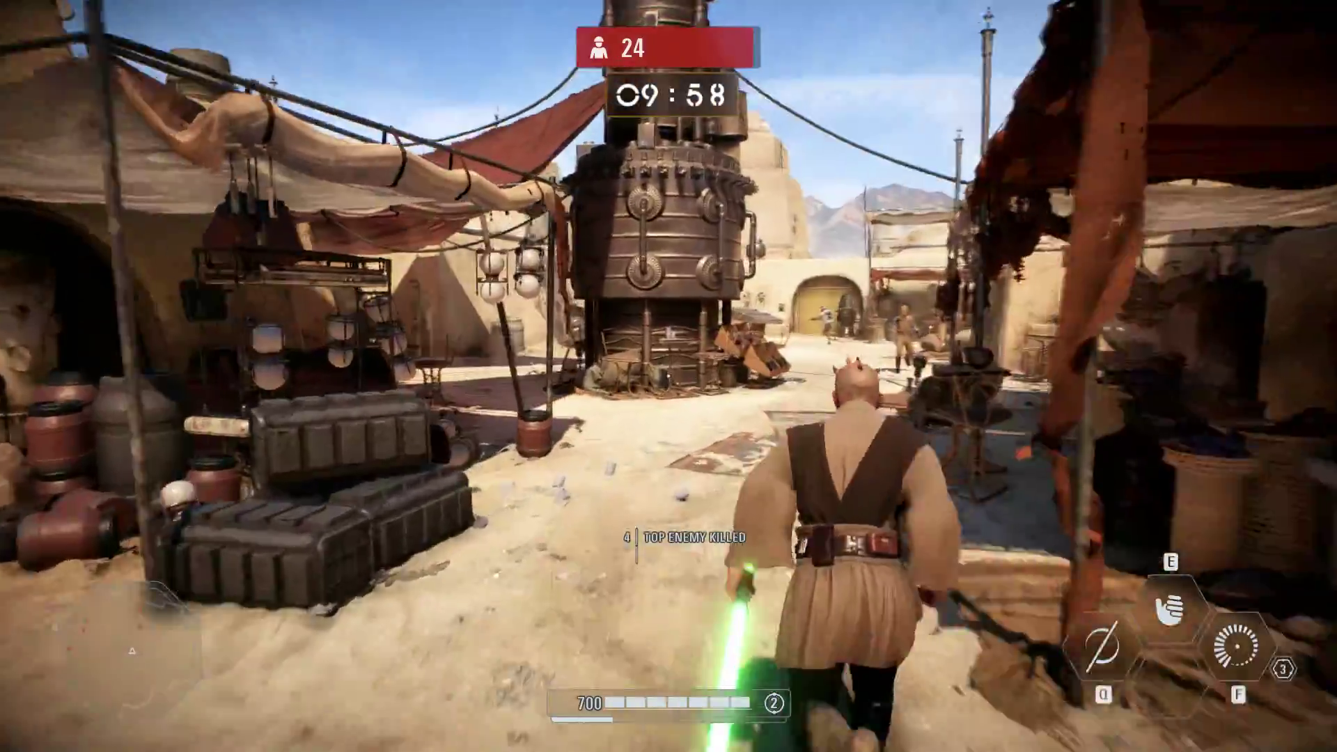
{"action": "key", "text": "w"}
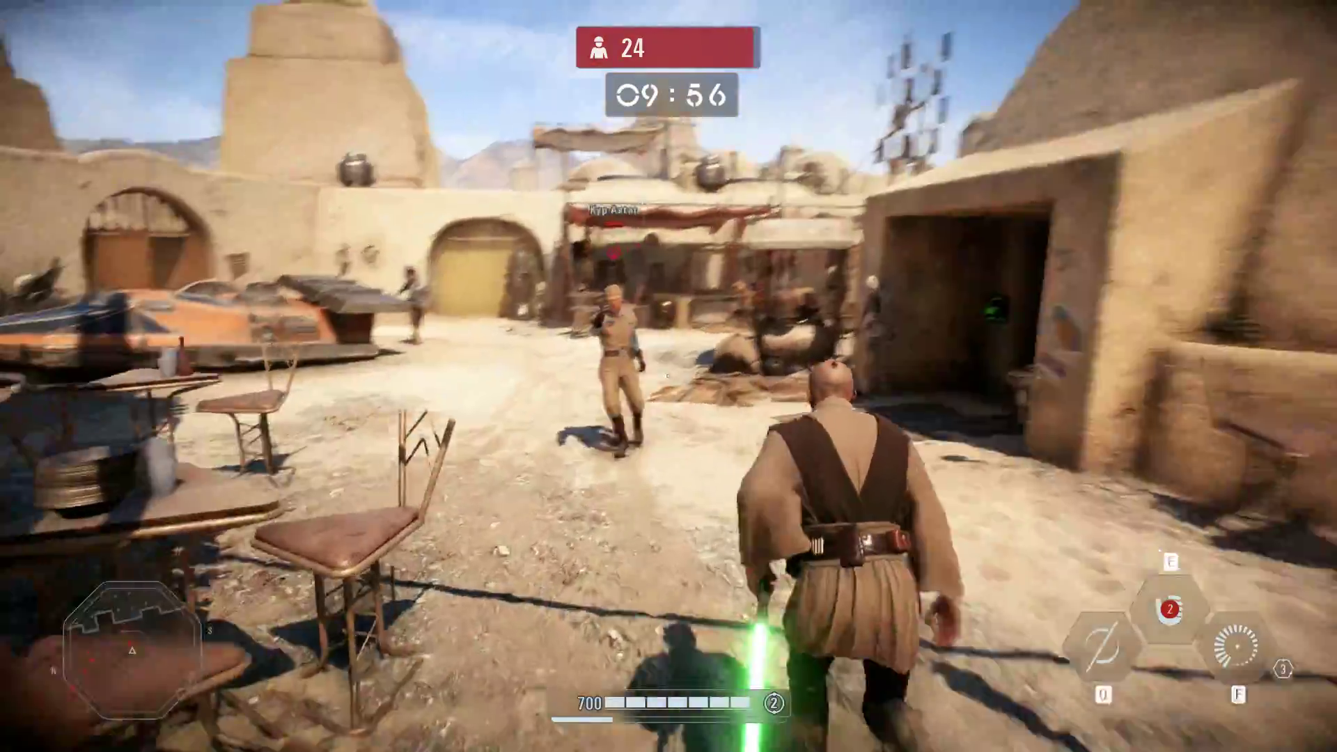
{"action": "key", "text": "e"}
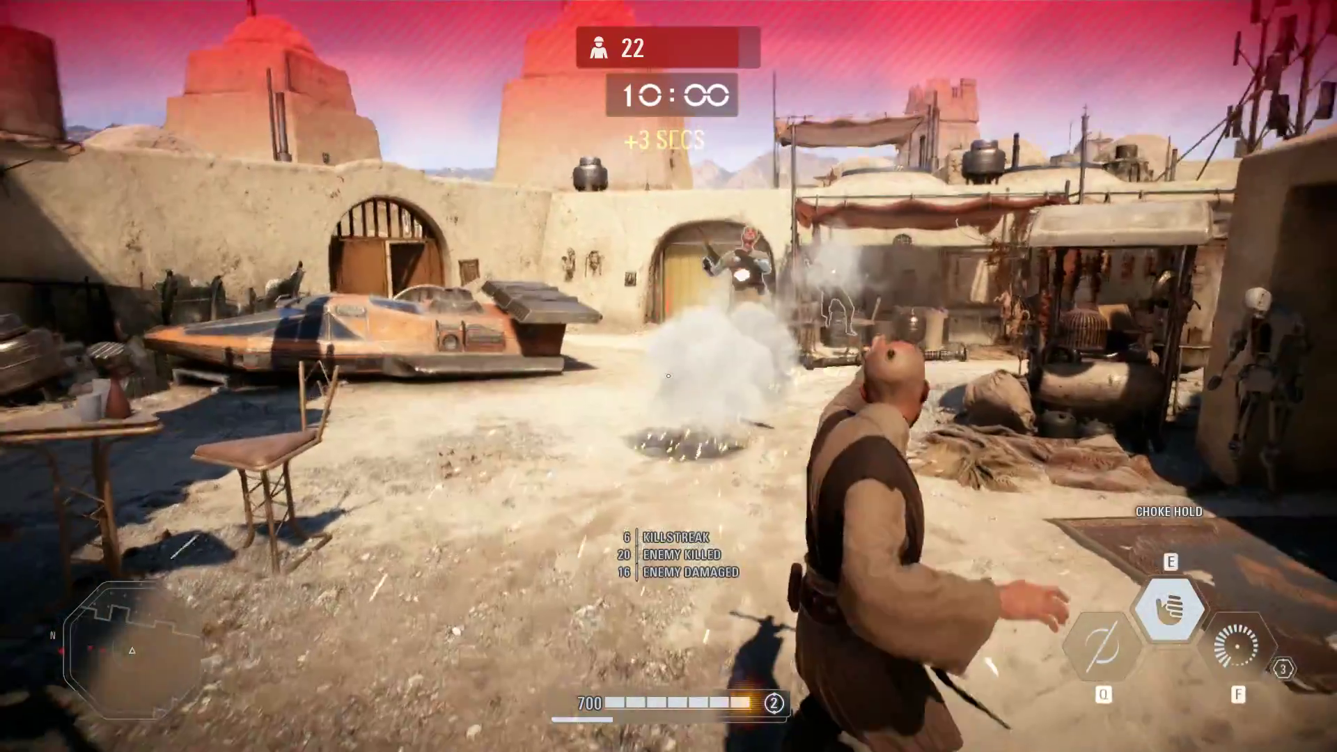